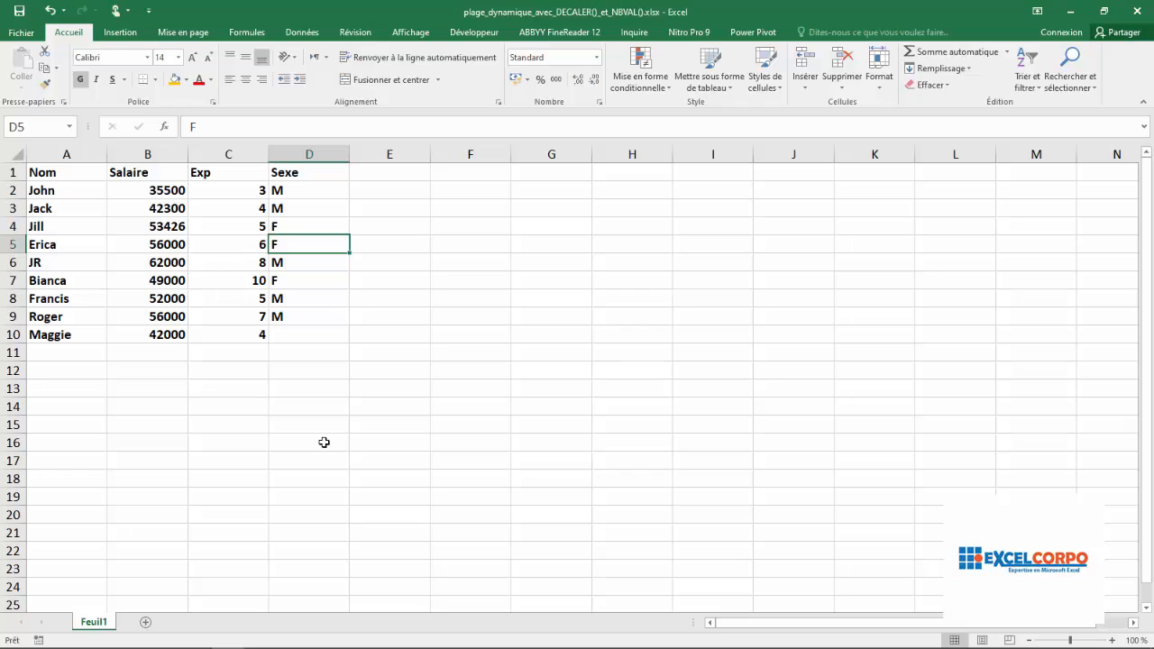
pyautogui.click(201, 307)
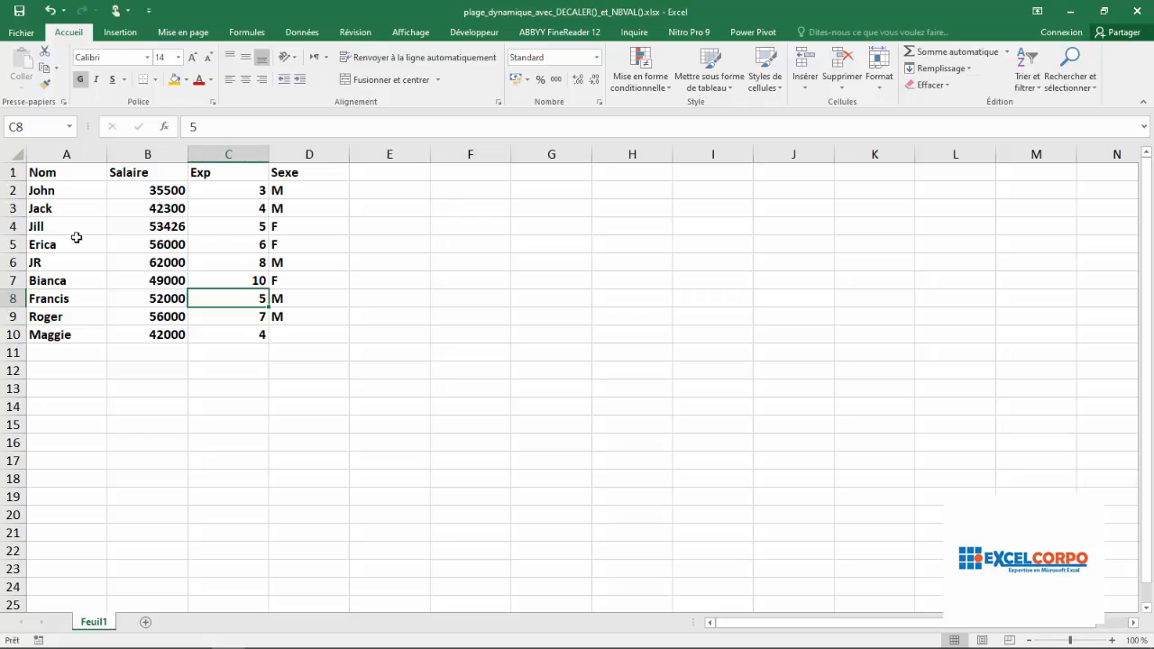
pyautogui.click(125, 218)
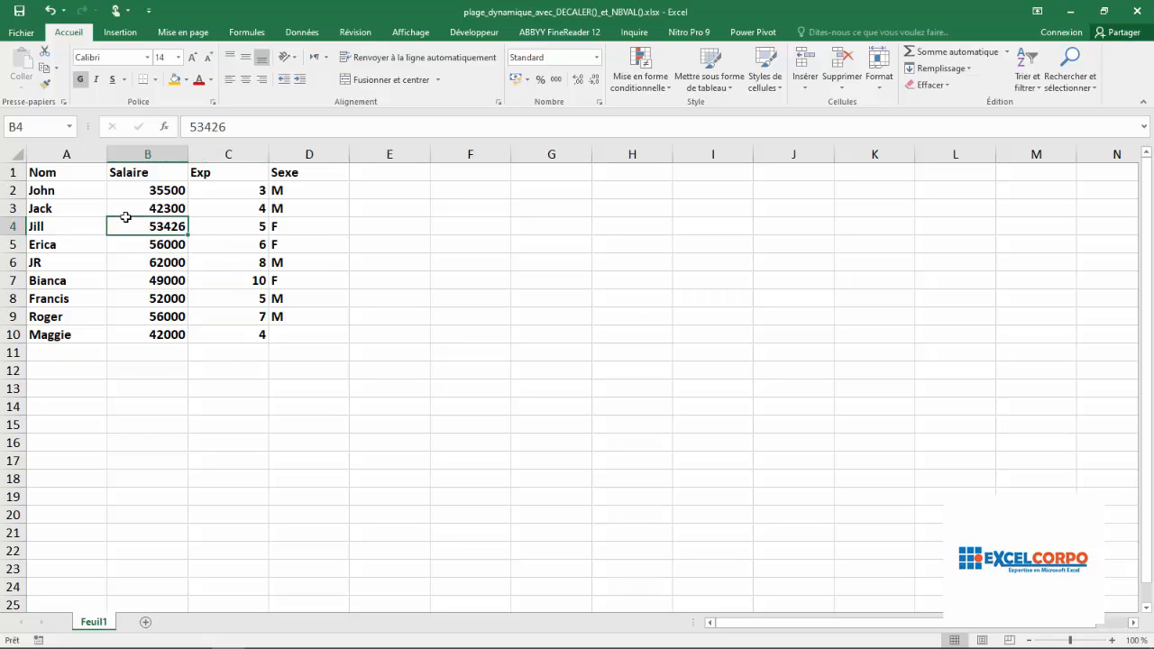
pyautogui.click(94, 191)
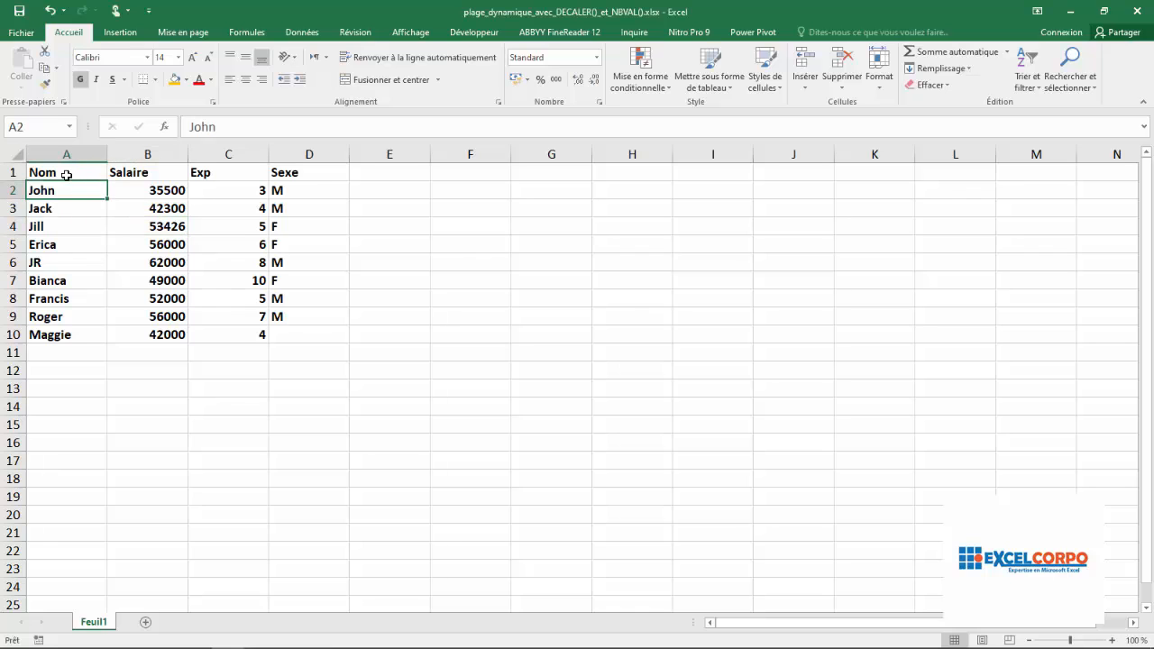
pyautogui.moveTo(55, 171); pyautogui.dragTo(278, 334)
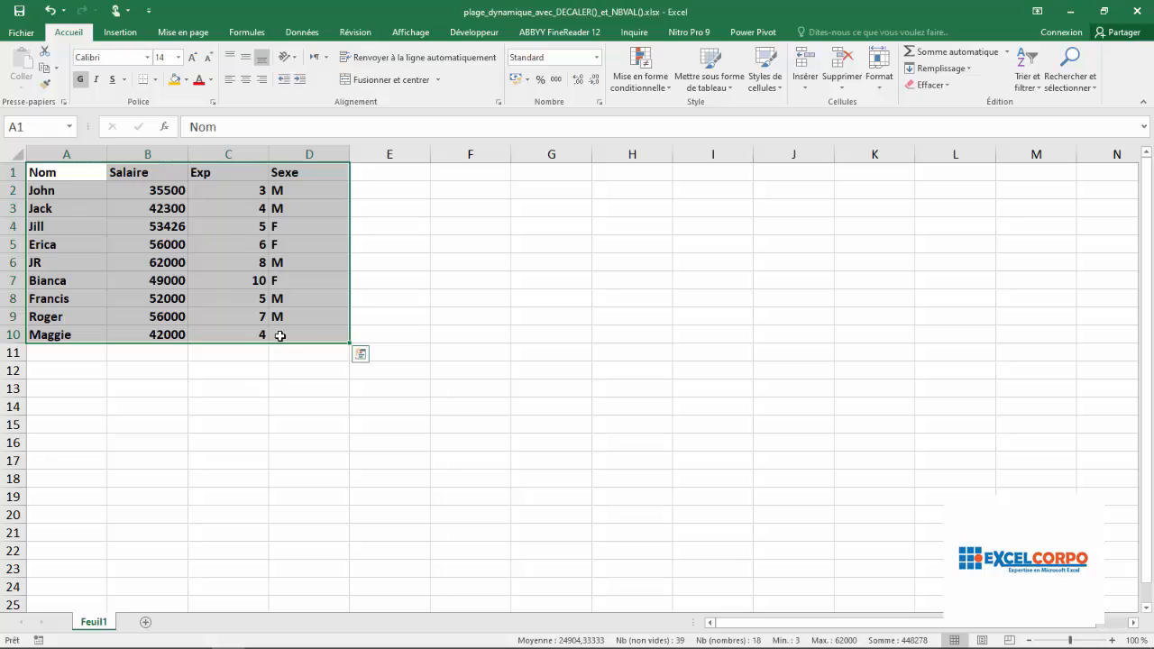
pyautogui.click(120, 34)
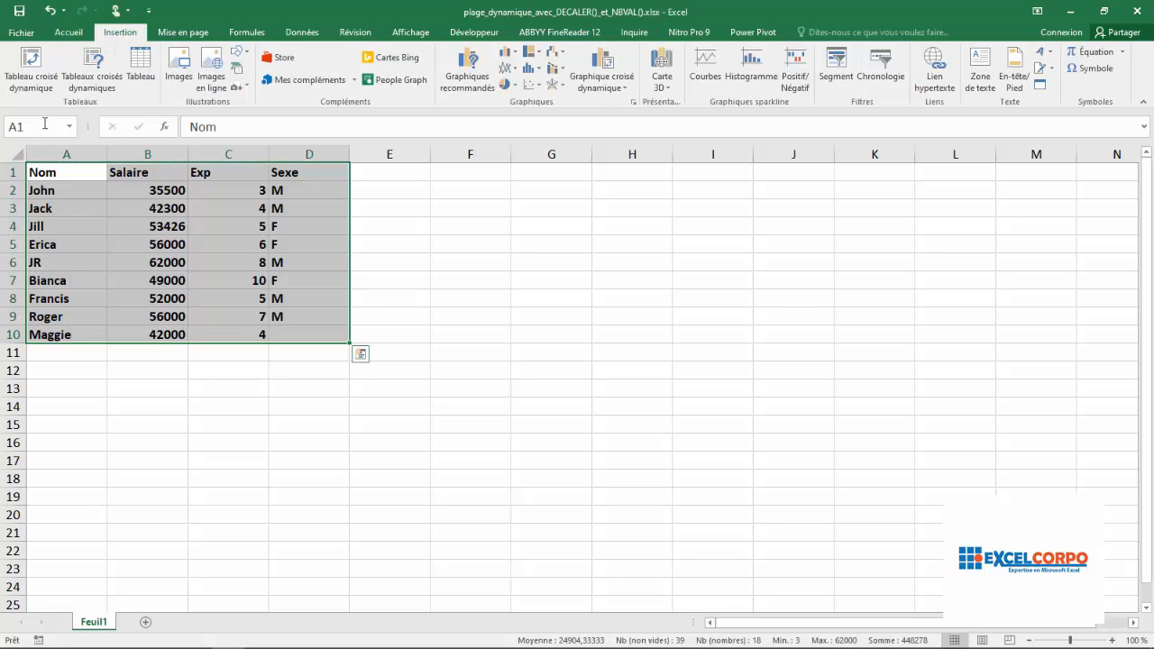
pyautogui.click(141, 69)
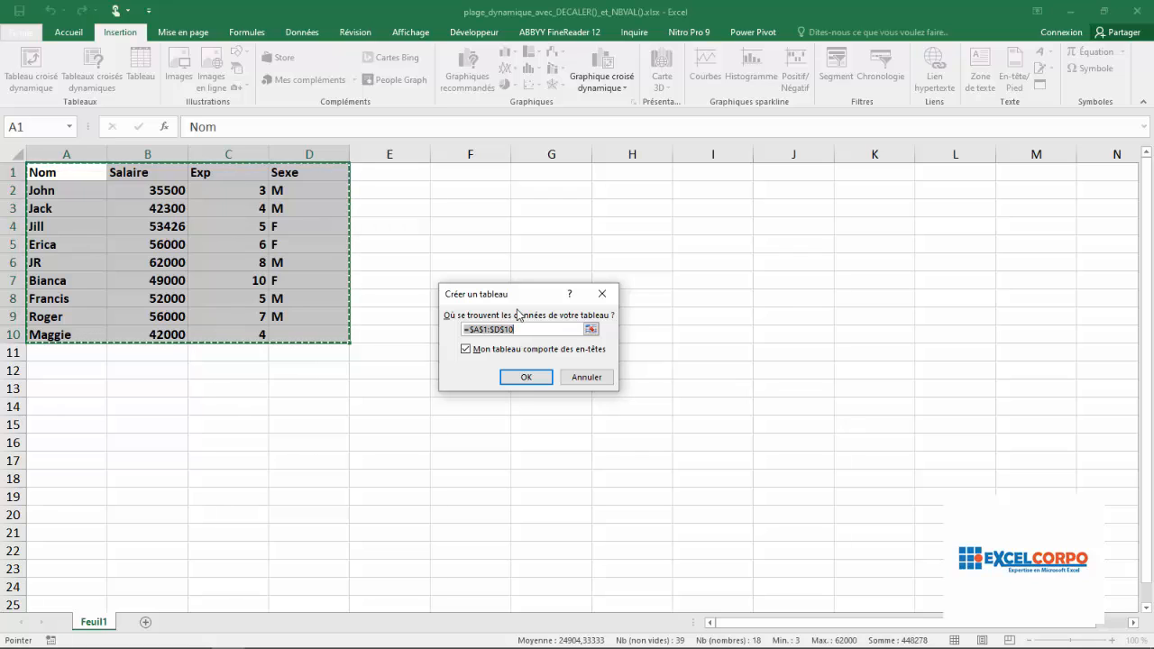
pyautogui.click(614, 296)
pyautogui.click(388, 234)
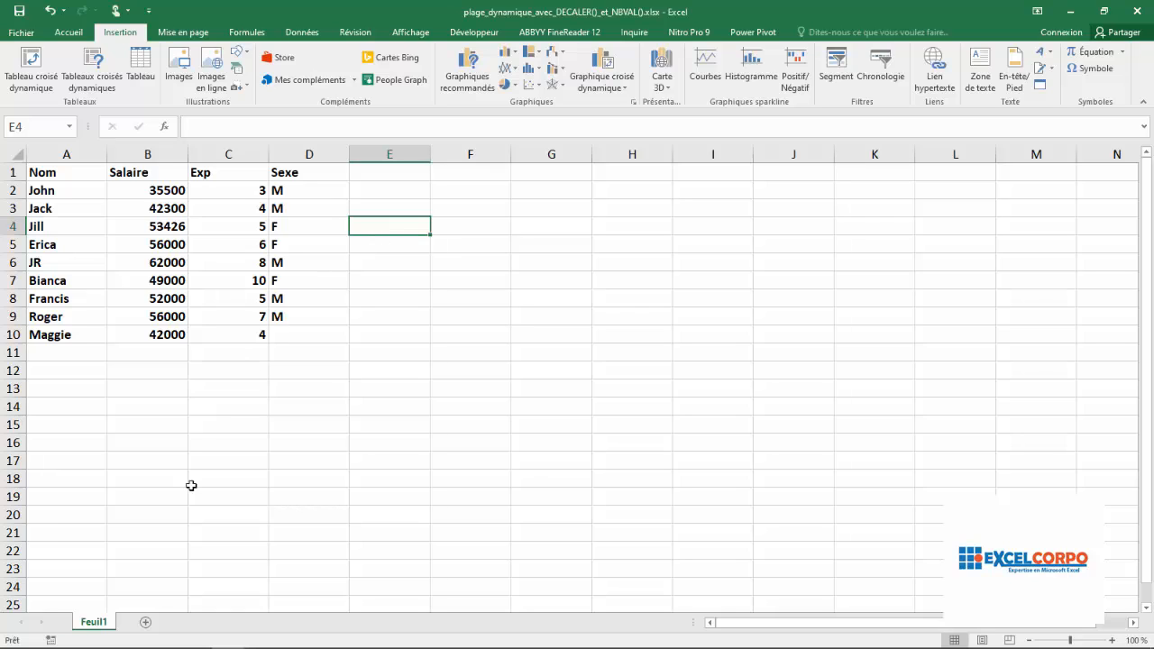
# Step: Rename the sheet Feuil1 as data
pyautogui.doubleClick(93, 622)
pyautogui.write('data')
pyautogui.press('Return')
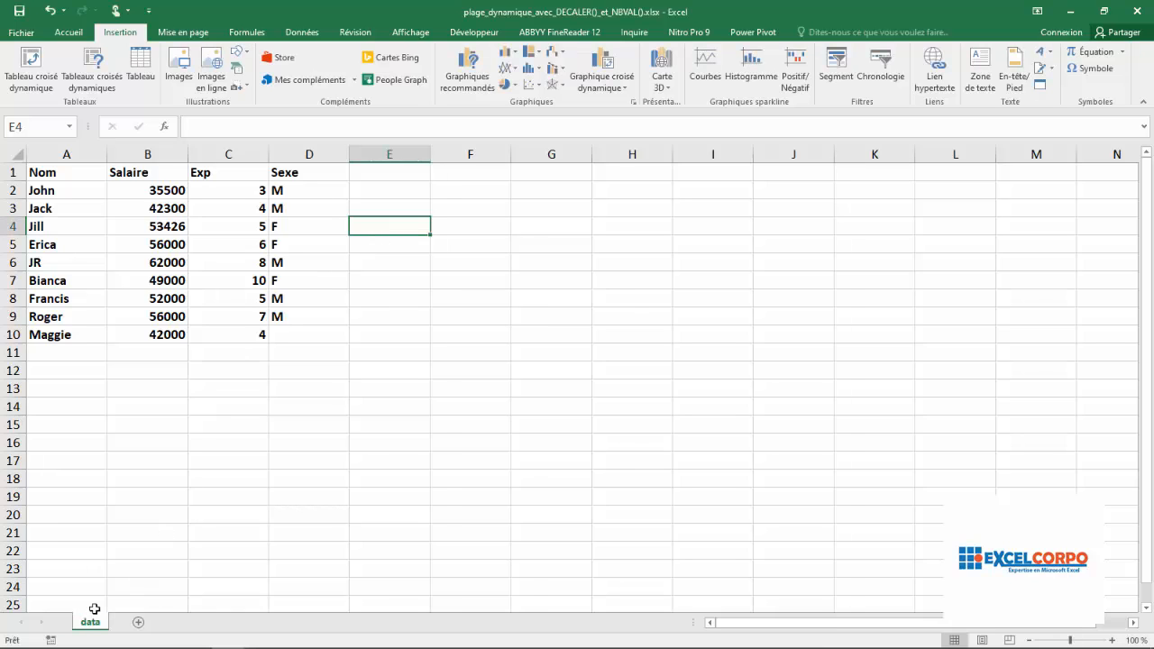
# Step: Create a named range for the salary column B1:B10, taking its name from the top row
pyautogui.click(148, 154)
pyautogui.click(157, 176)
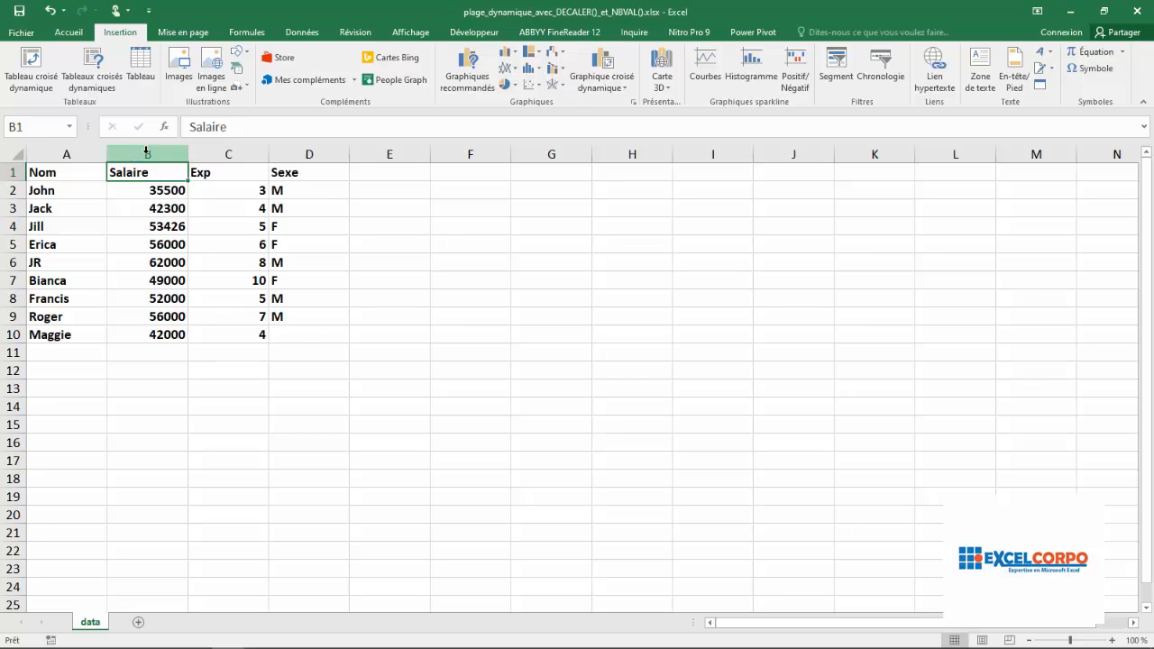
pyautogui.moveTo(137, 177); pyautogui.dragTo(147, 334)
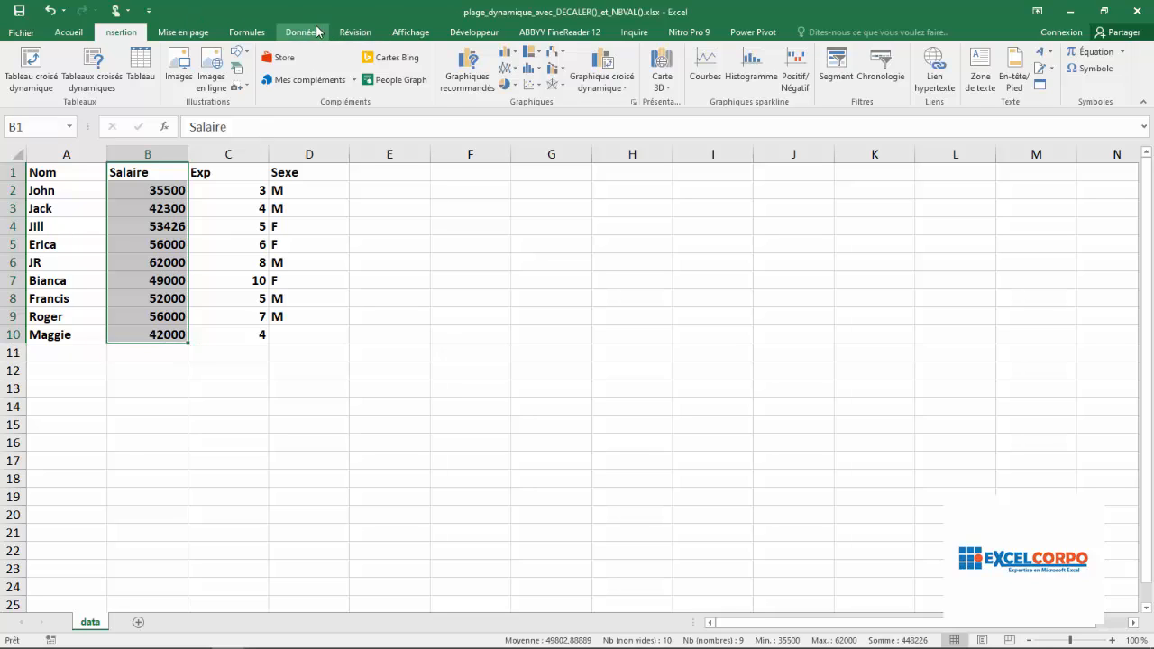
pyautogui.click(262, 33)
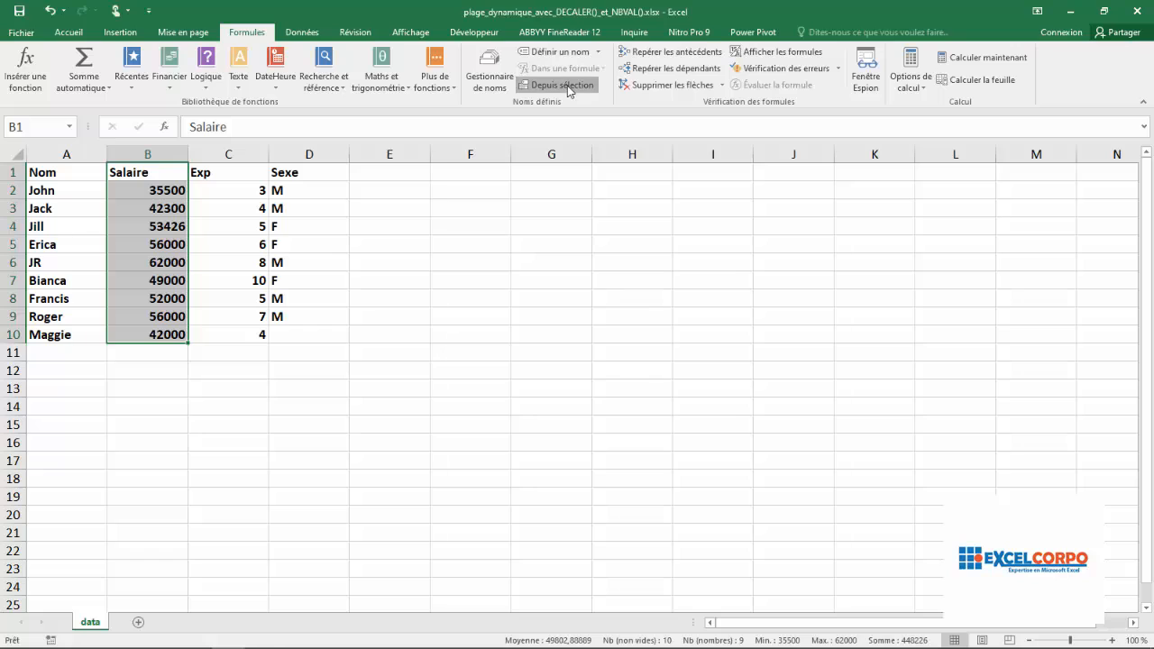
pyautogui.click(566, 86)
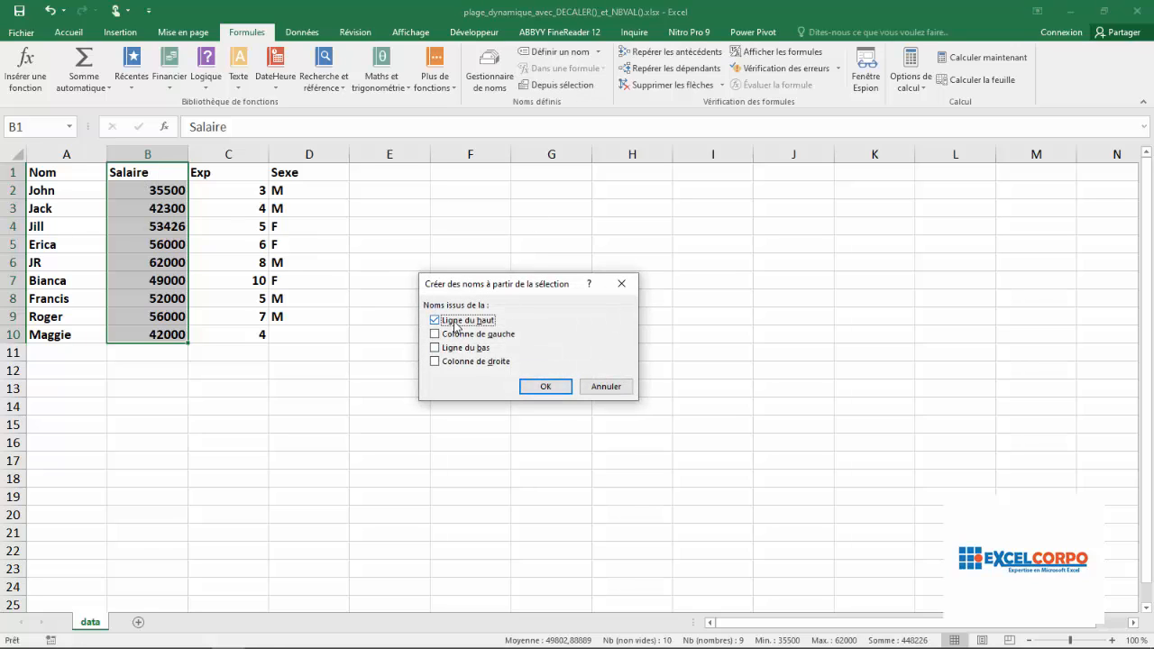
pyautogui.click(565, 388)
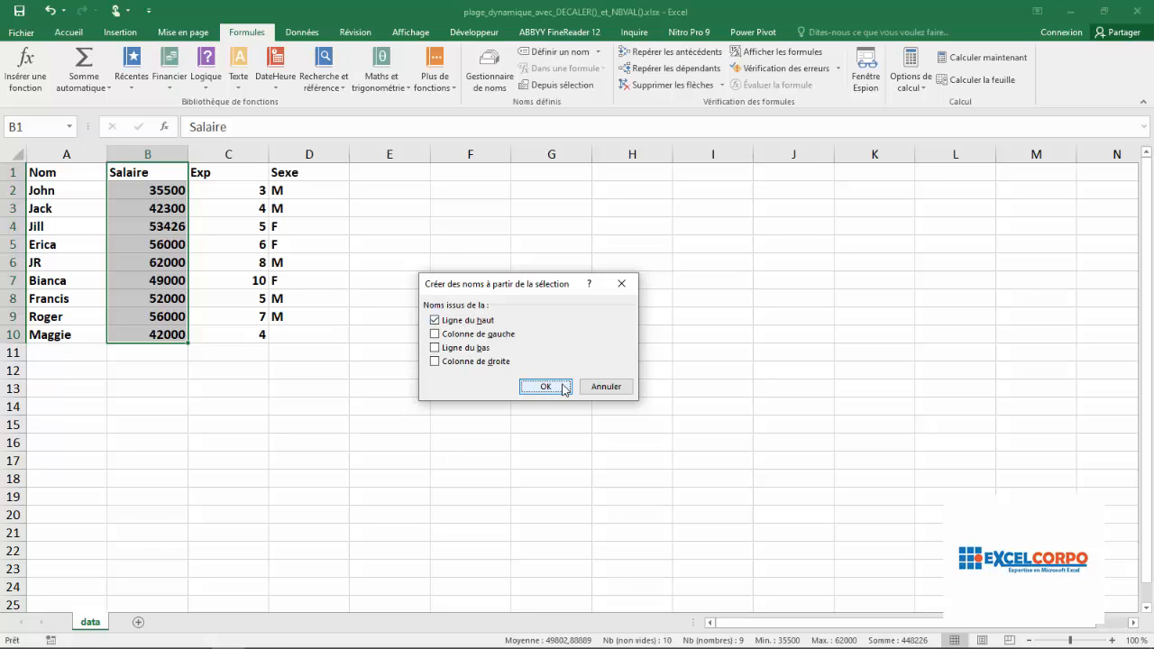
pyautogui.click(484, 295)
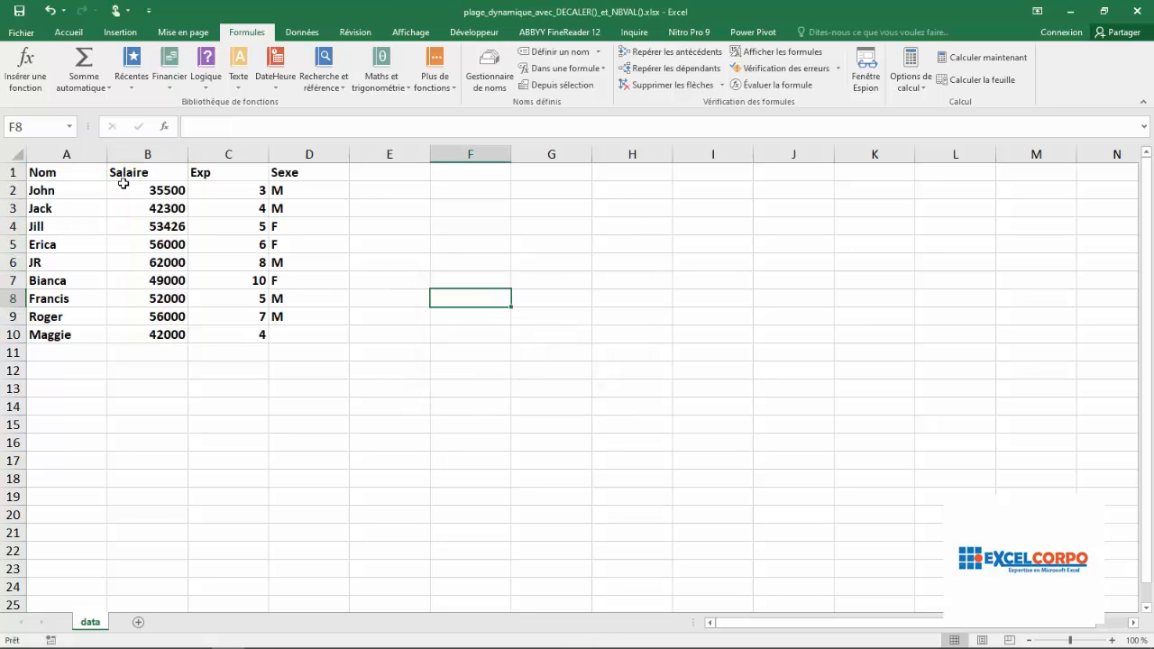
# Step: Go to the Salaire named range to check which cells it covers
pyautogui.click(69, 126)
pyautogui.click(41, 147)
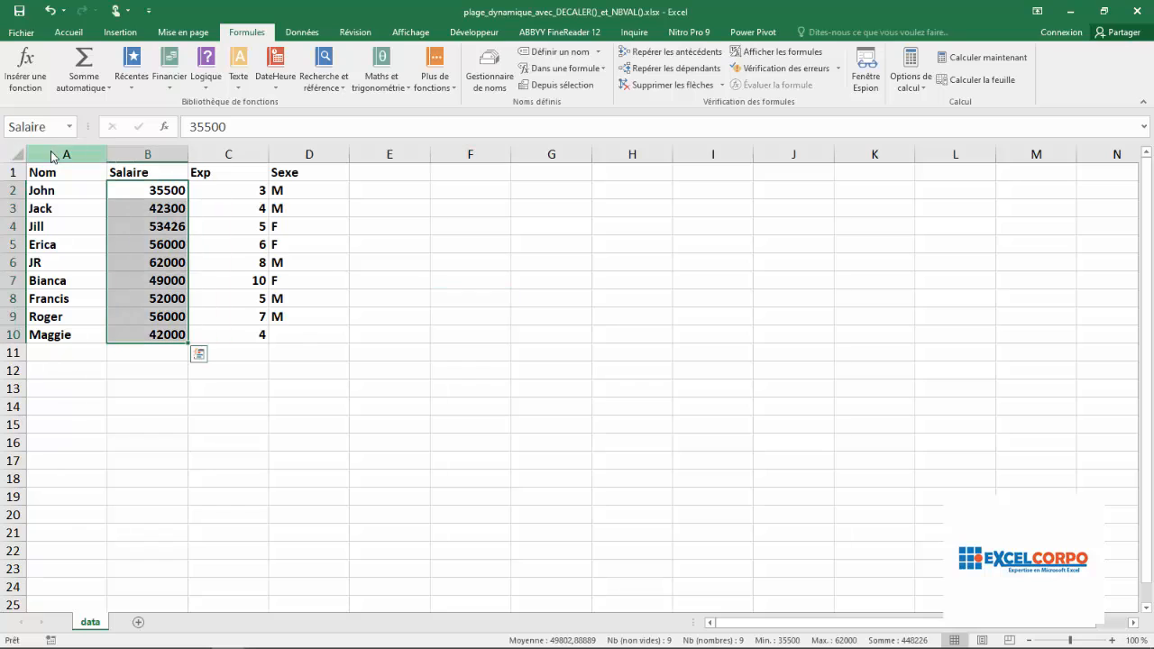
pyautogui.click(70, 128)
pyautogui.click(65, 147)
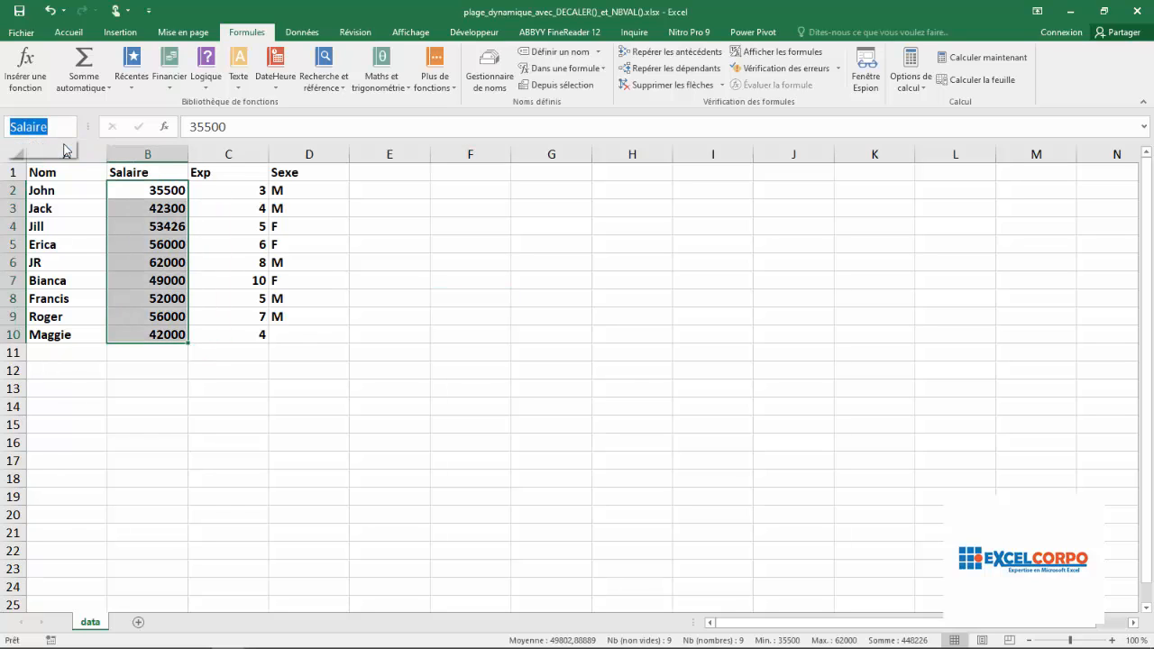
# Step: Enter the formula =SOMME(Salaire) in cell F6 and widen column F slightly
pyautogui.click(473, 263)
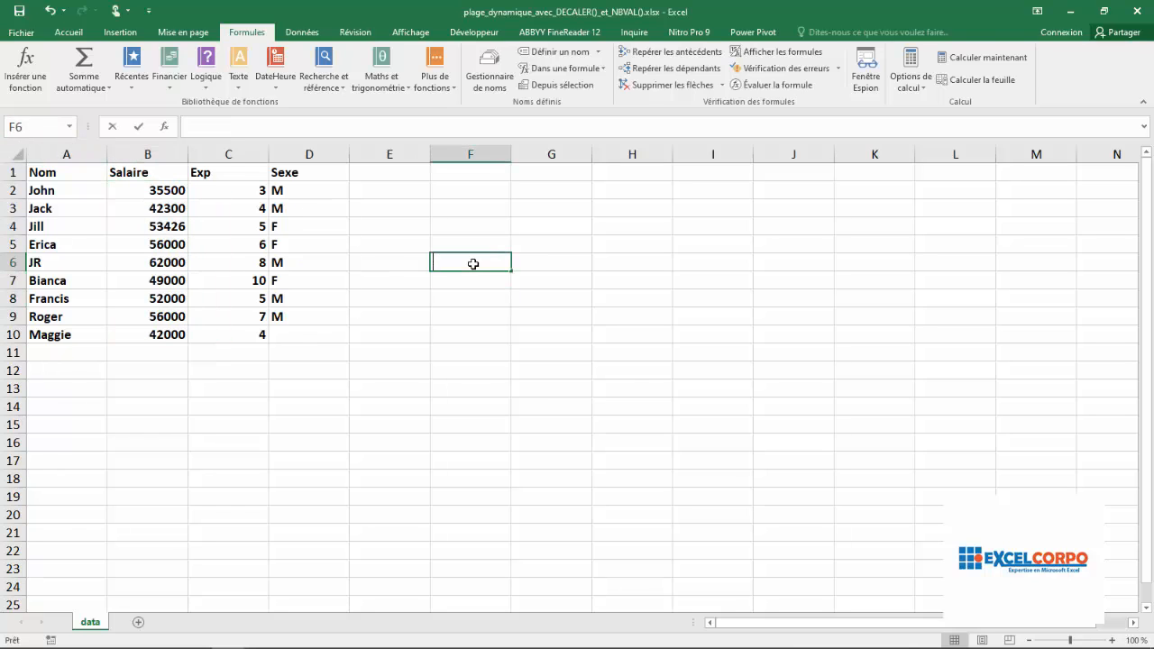
pyautogui.write('=somm')
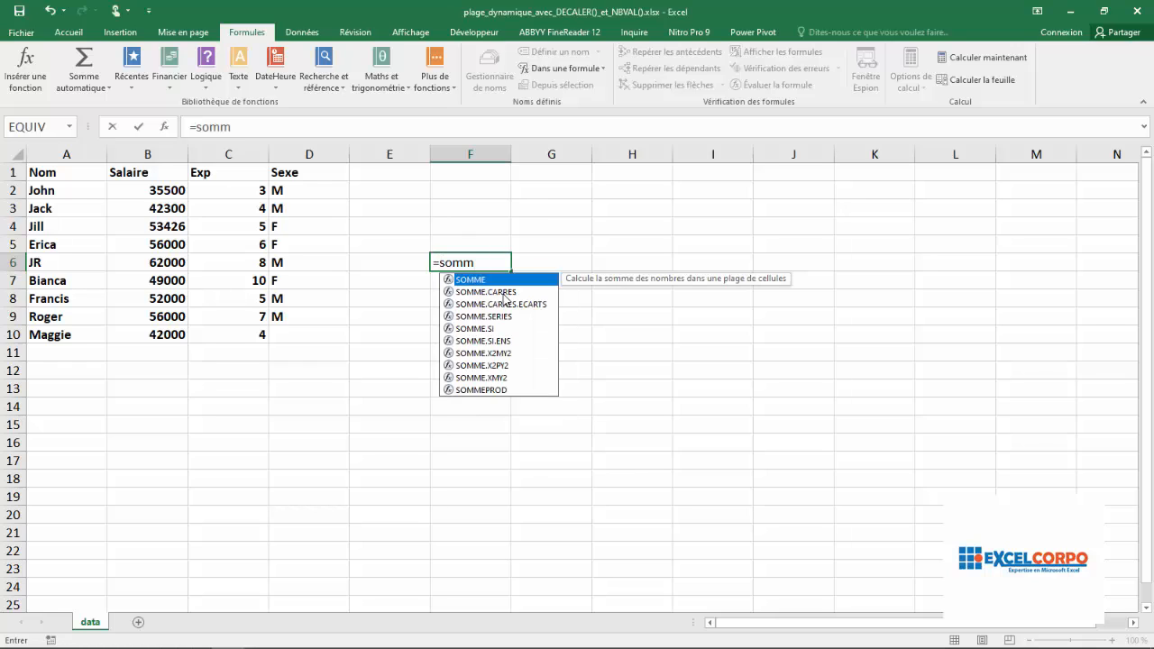
pyautogui.write('e')
pyautogui.press('Tab')
pyautogui.write('sa')
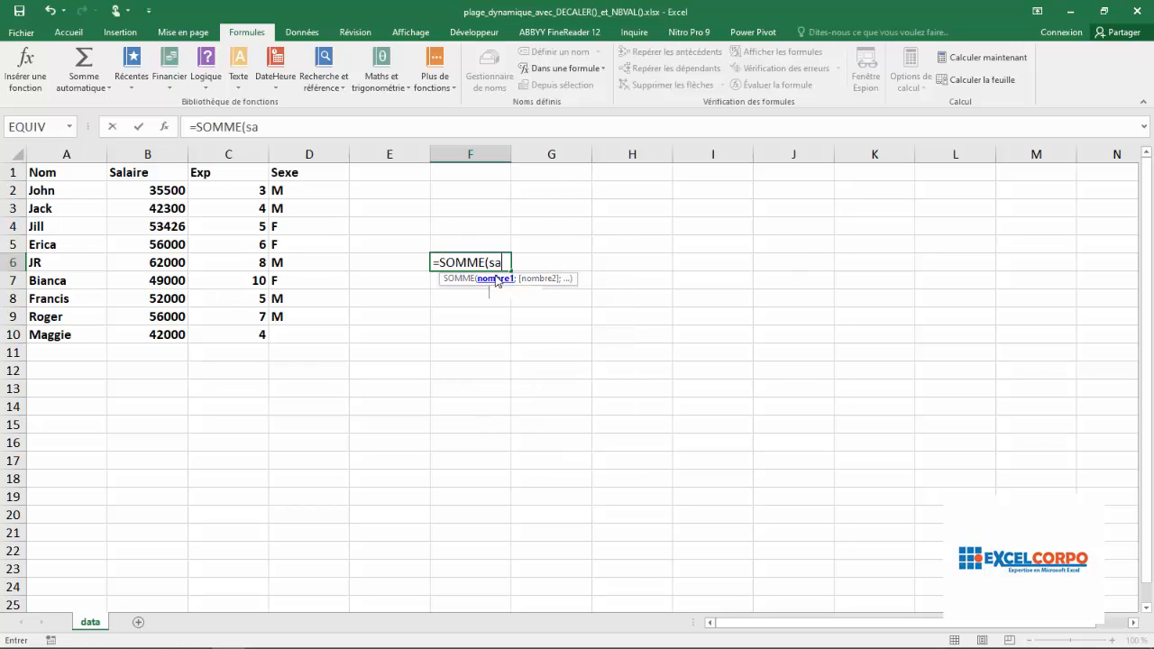
pyautogui.write('l')
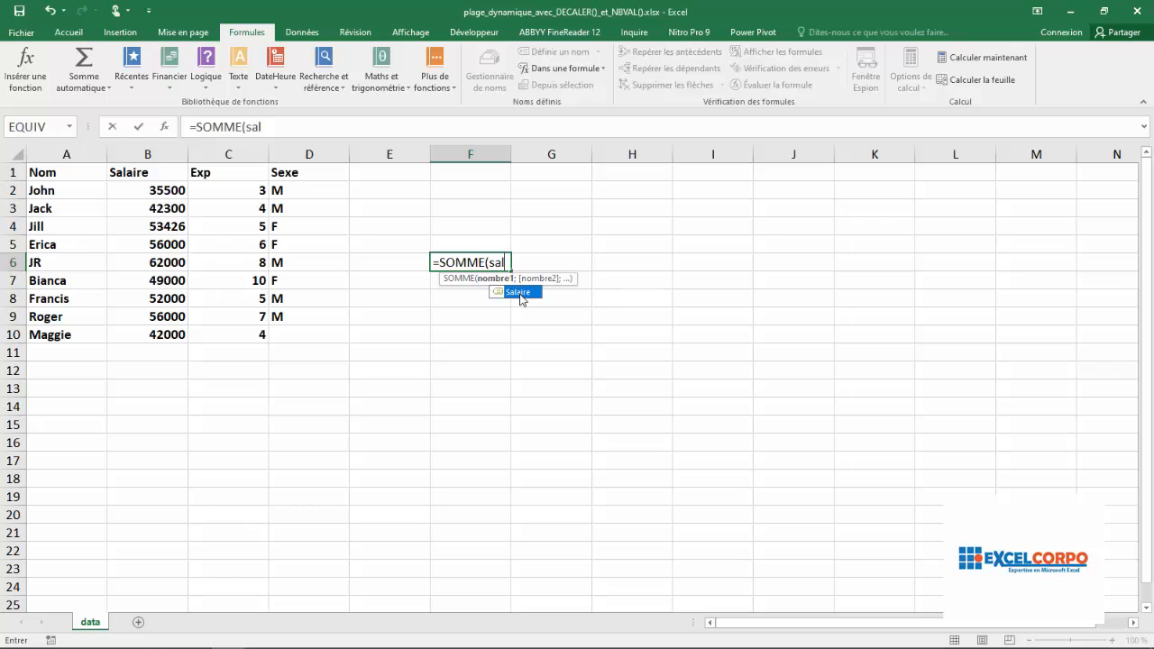
pyautogui.doubleClick(519, 294)
pyautogui.write(')')
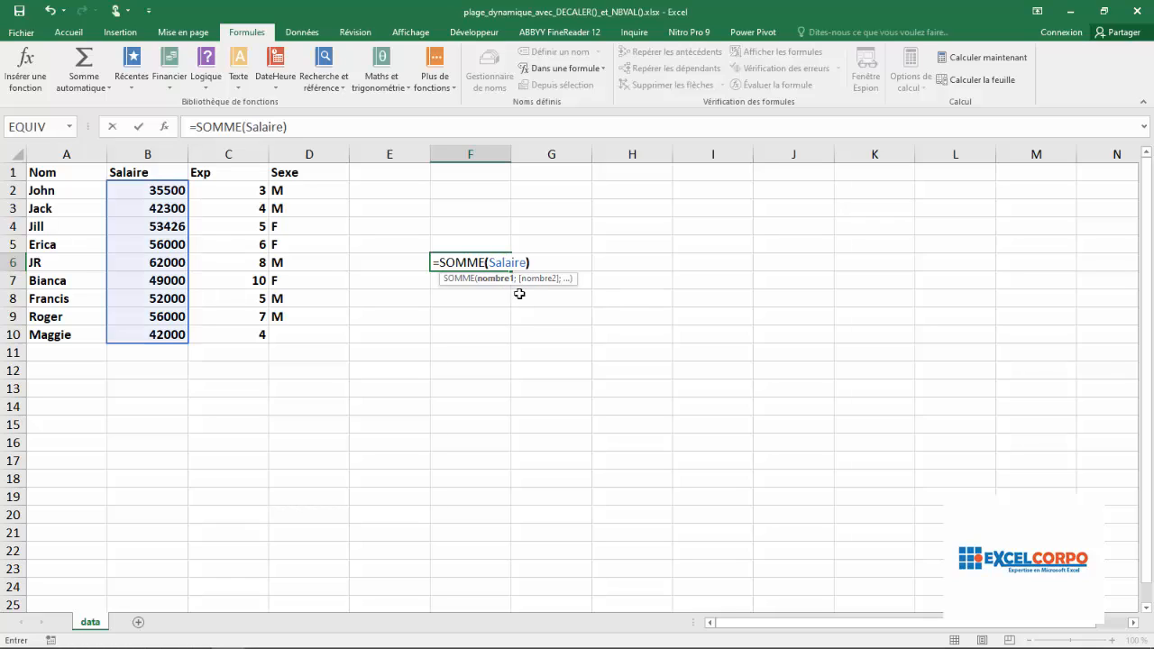
pyautogui.press('Return')
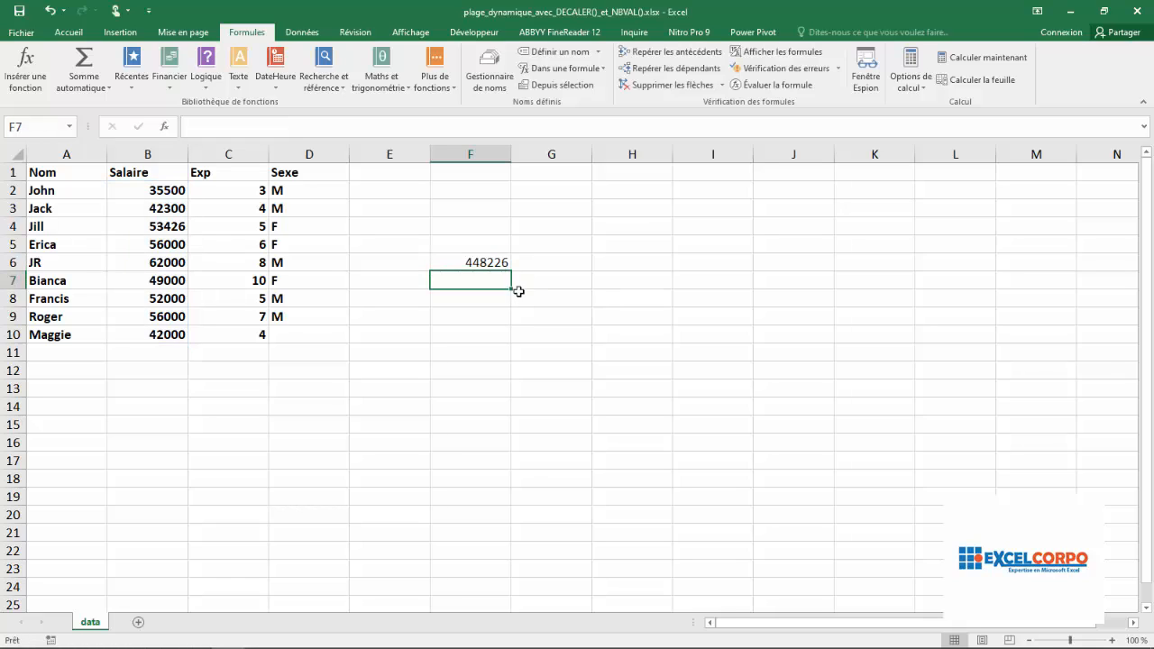
pyautogui.click(460, 262)
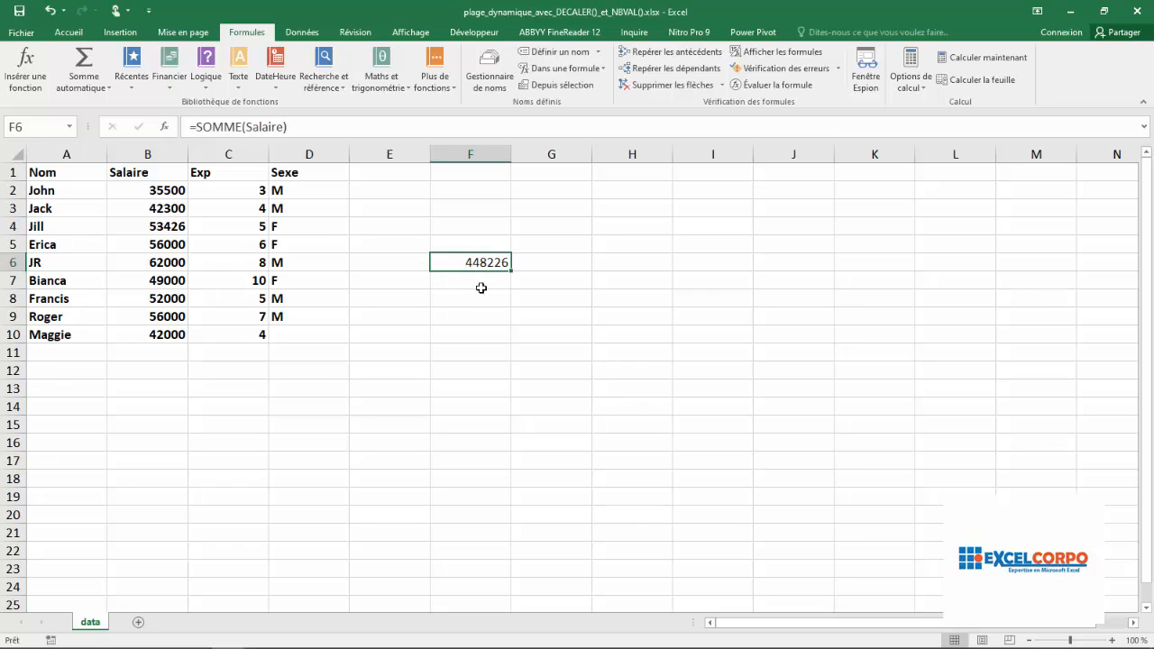
pyautogui.moveTo(510, 147); pyautogui.dragTo(528, 149)
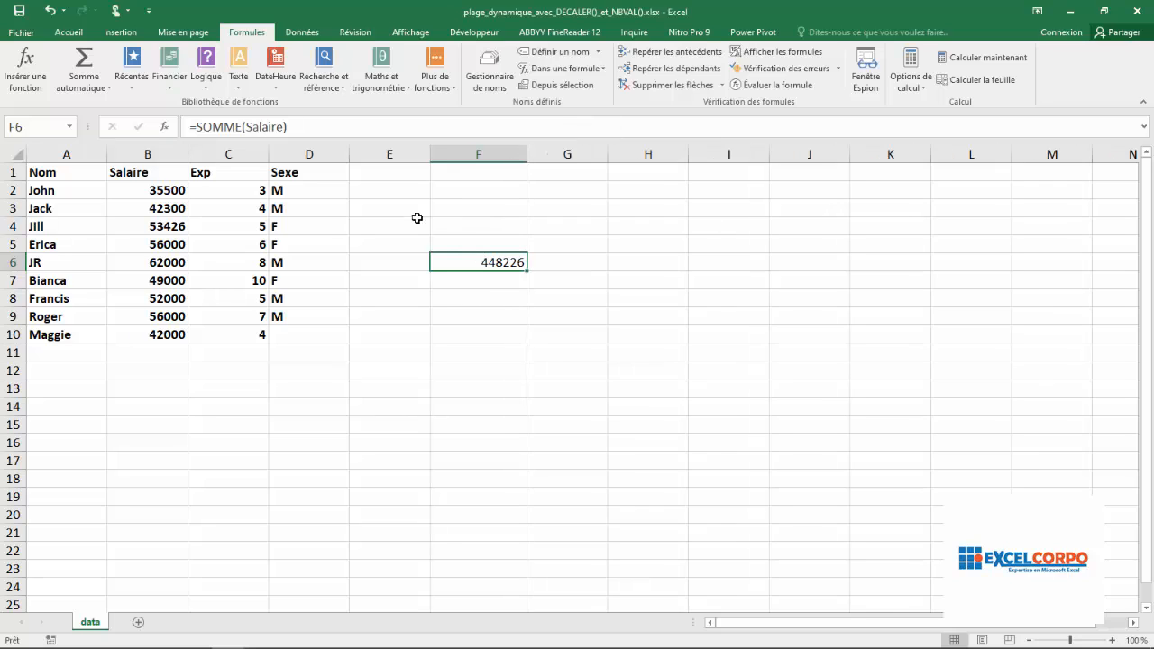
# Step: Examine the range behind the name Salaire and how the formula in F6 refers to it
pyautogui.click(65, 127)
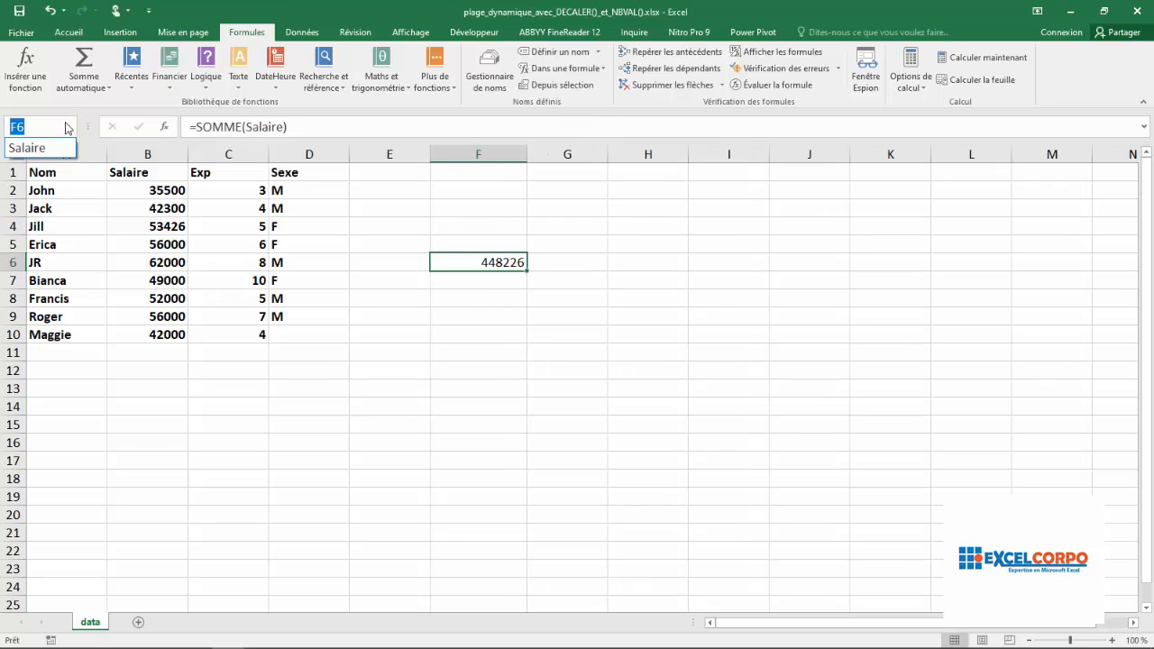
pyautogui.click(34, 150)
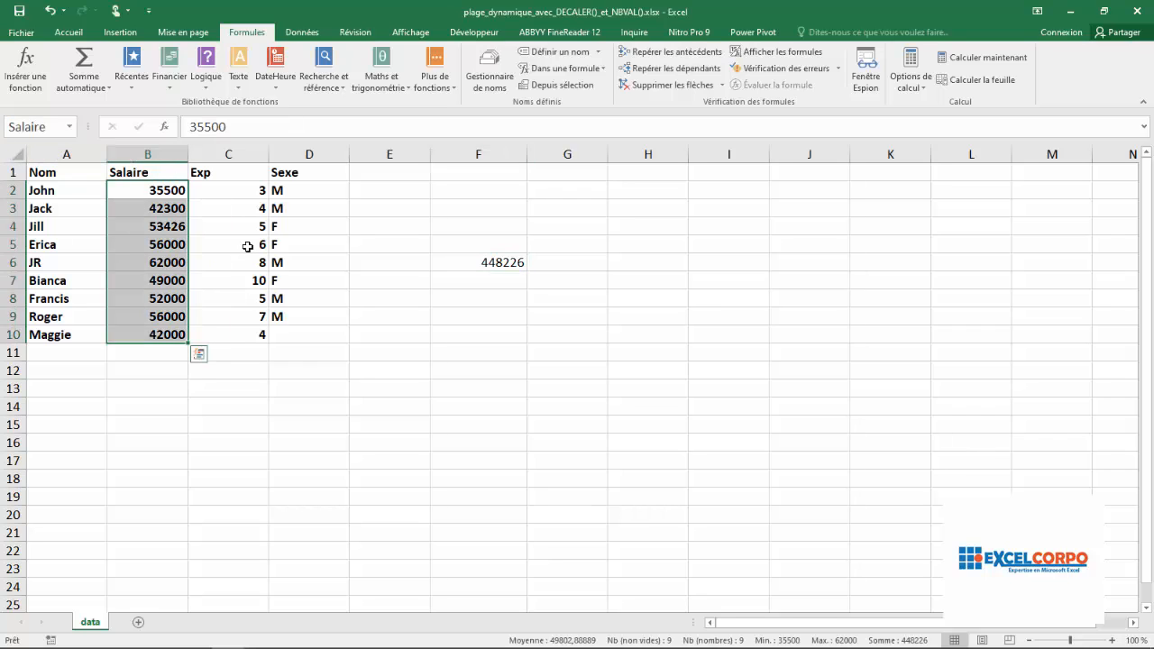
pyautogui.click(480, 261)
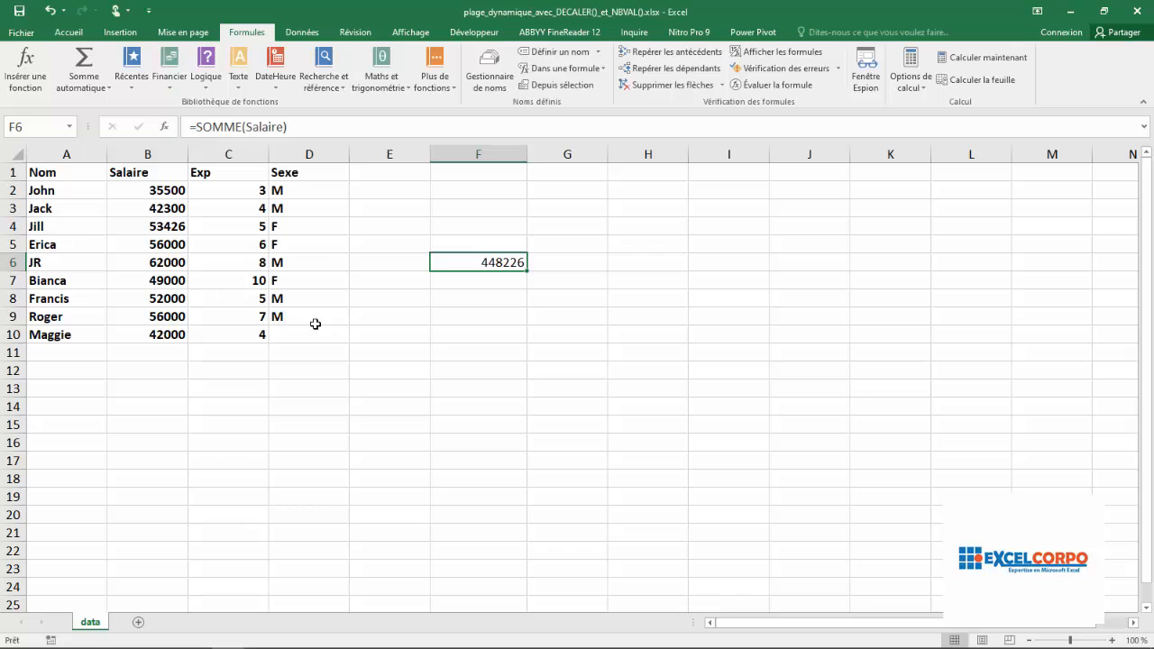
pyautogui.click(273, 125)
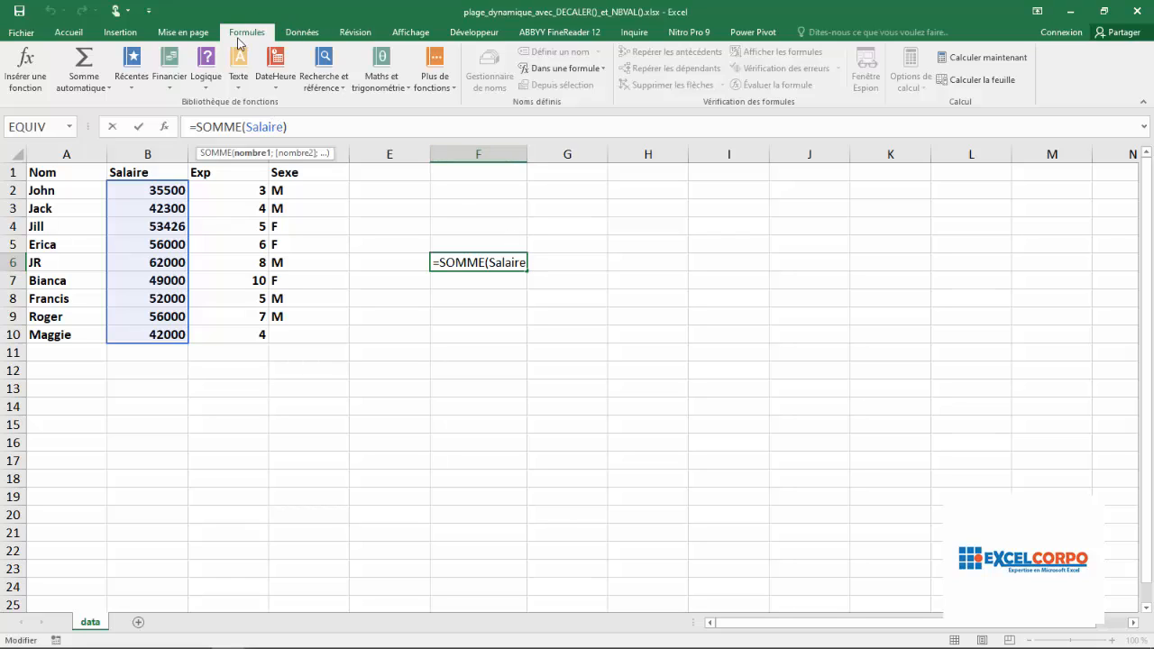
pyautogui.click(592, 245)
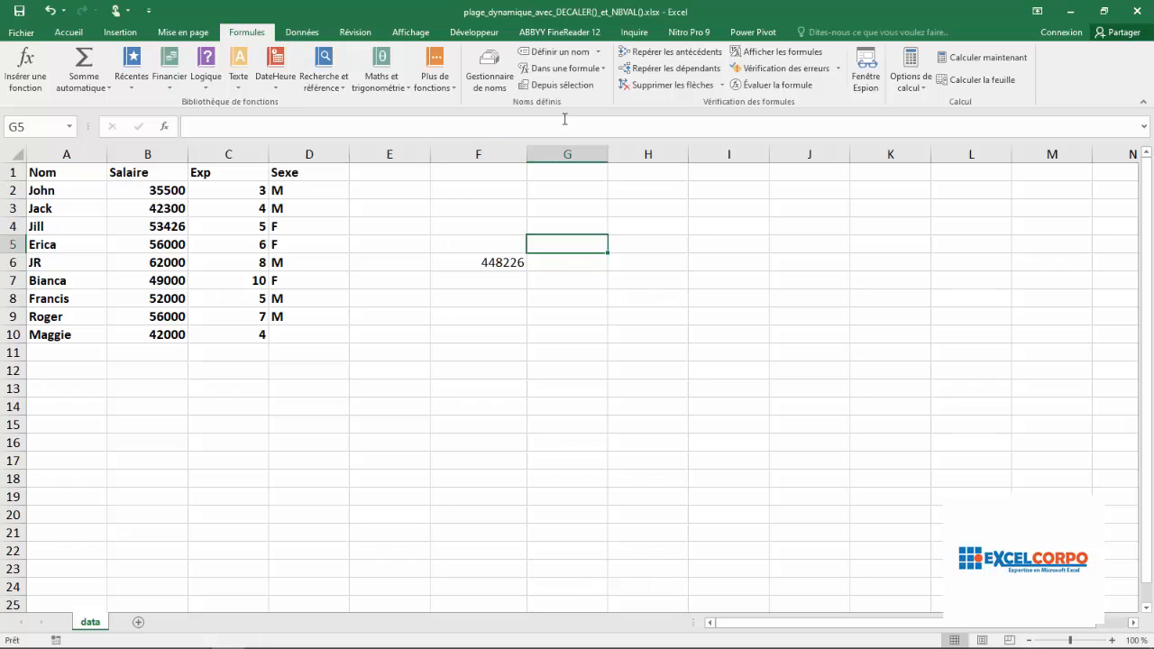
# Step: Edit the name Salaire and replace its reference with the start of a DECALER formula anchored on cell A1
pyautogui.click(489, 77)
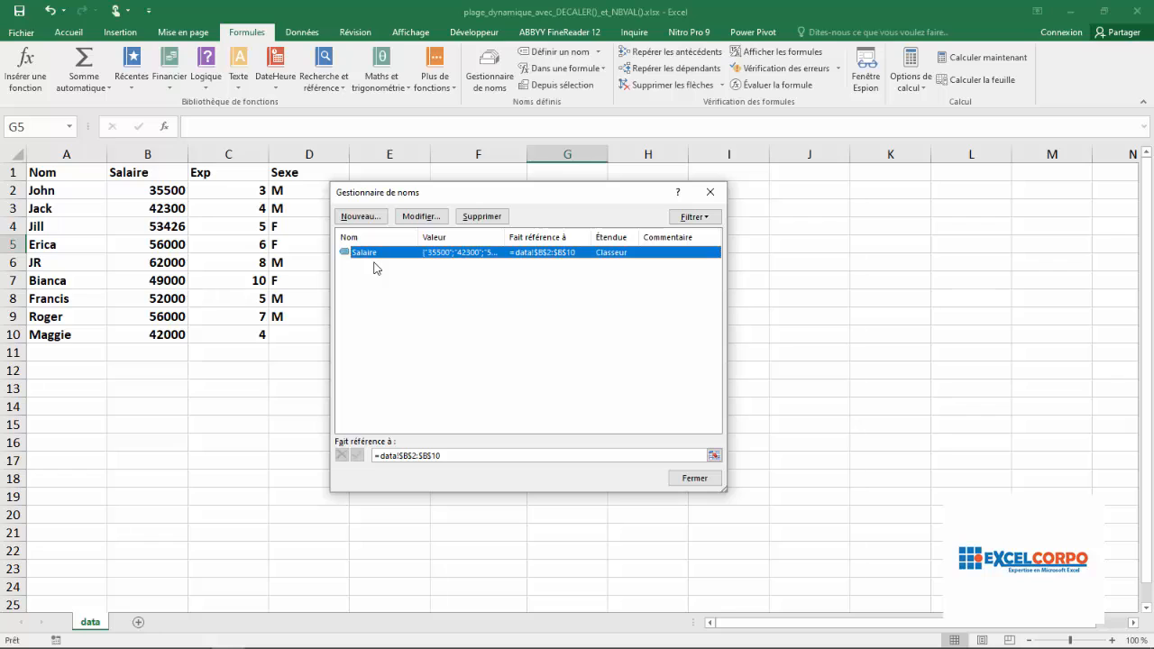
pyautogui.click(418, 217)
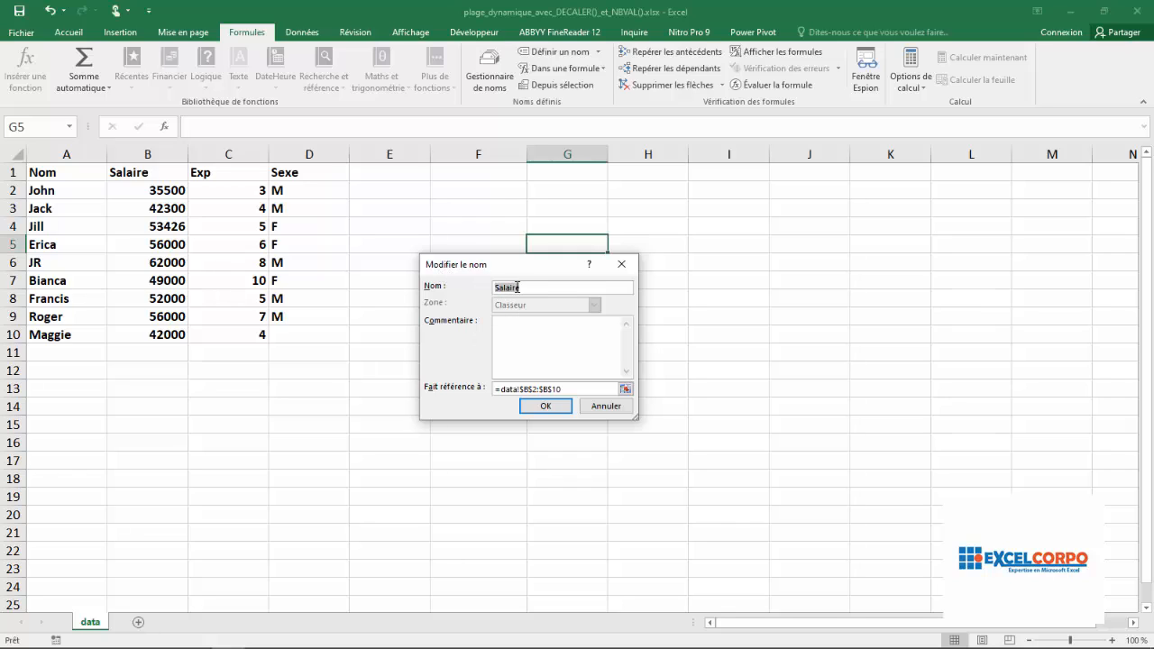
pyautogui.click(625, 389)
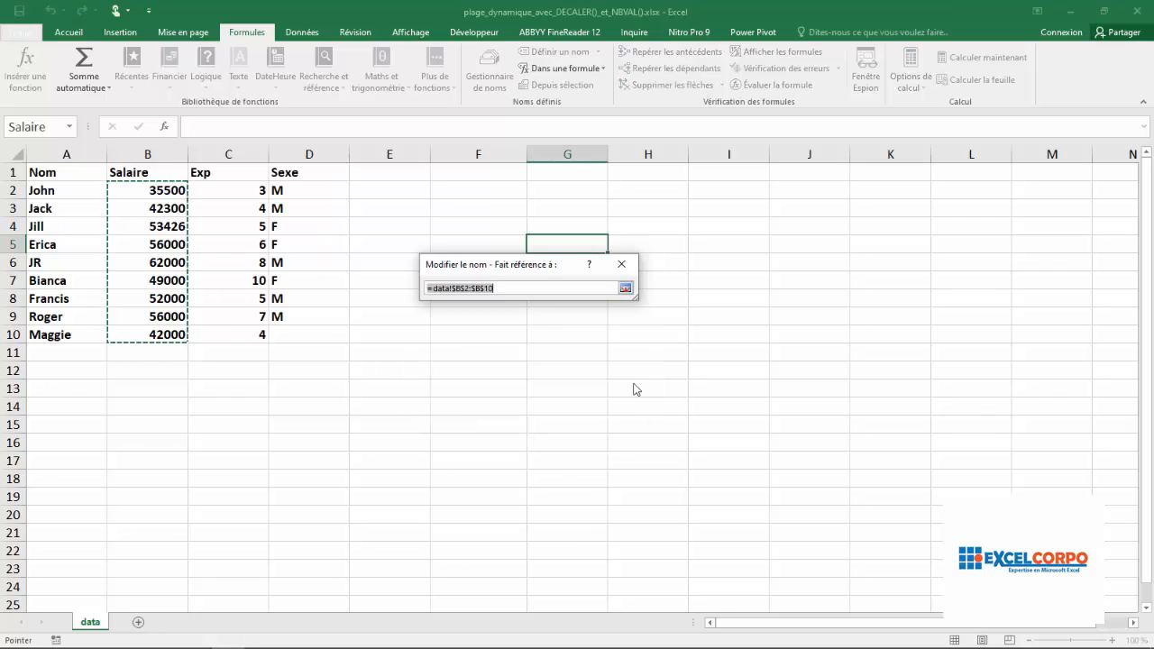
pyautogui.click(501, 288)
pyautogui.press('BackSpace')
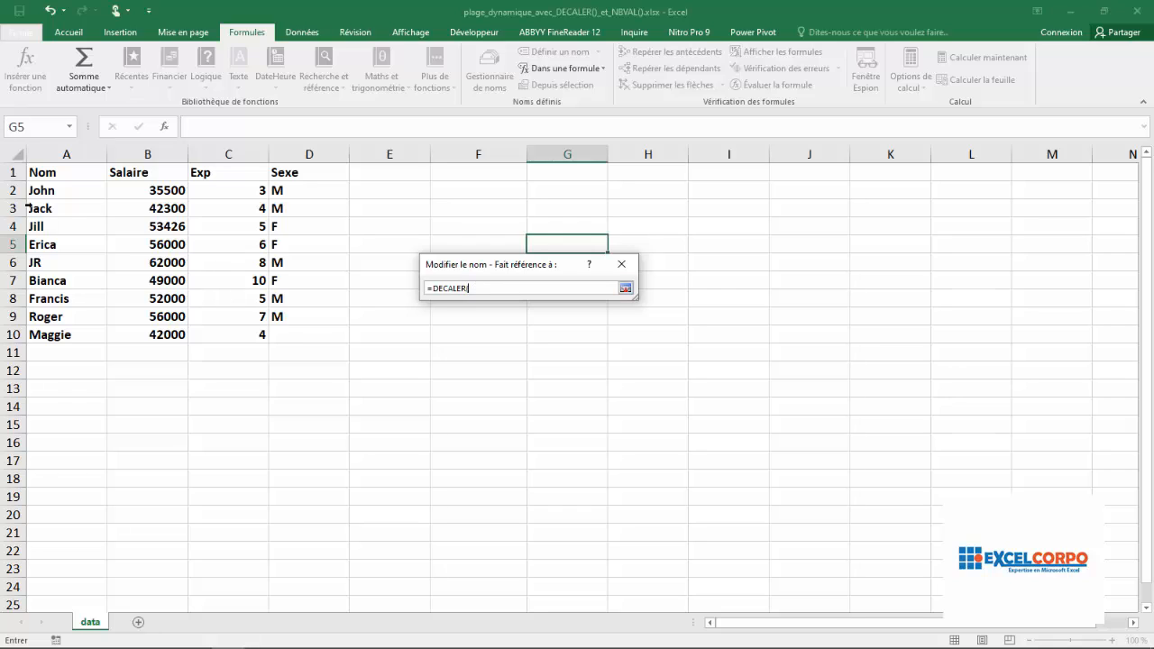
pyautogui.click(62, 175)
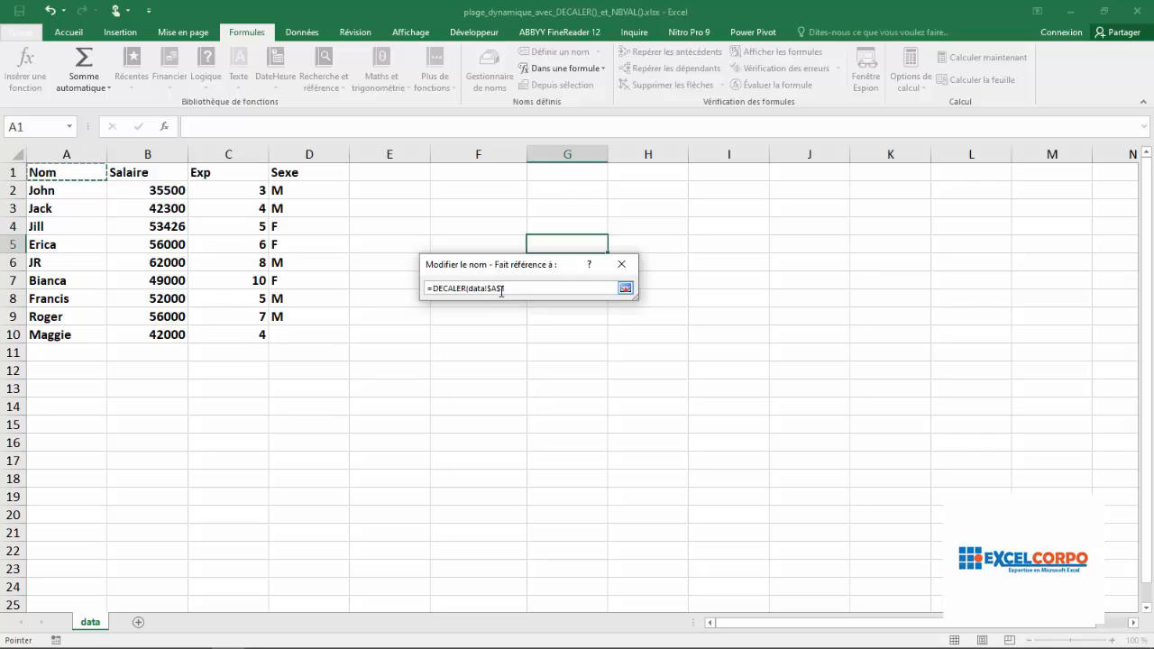
# Step: Complete the reference as =DECALER(data!$A$1;0;0;NBVAL(data!$A:$A);NBVAL(data!$1:$1)) and save the modified name
pyautogui.write(';0;0;NBVAL(')
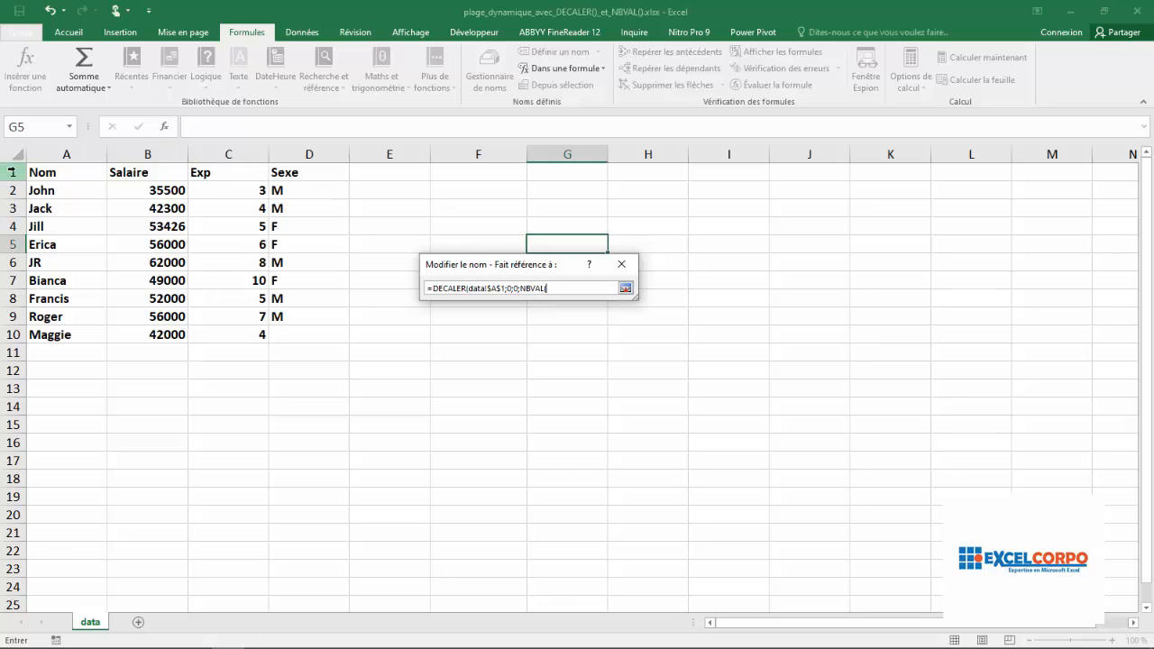
pyautogui.click(59, 153)
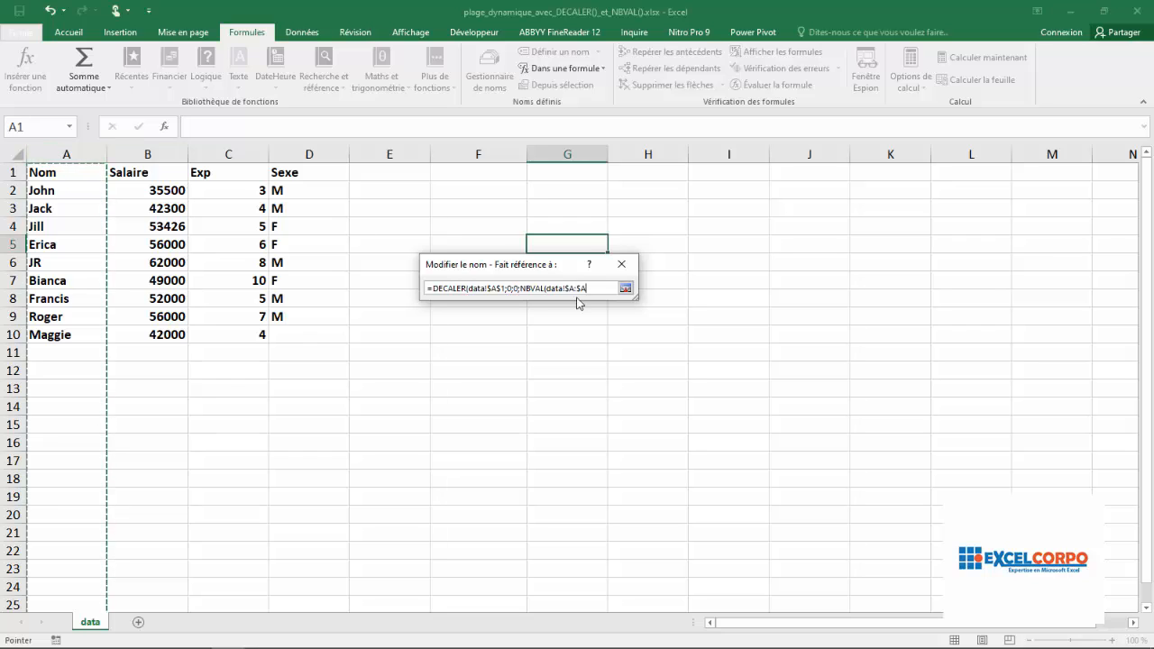
pyautogui.write(');NBVAL')
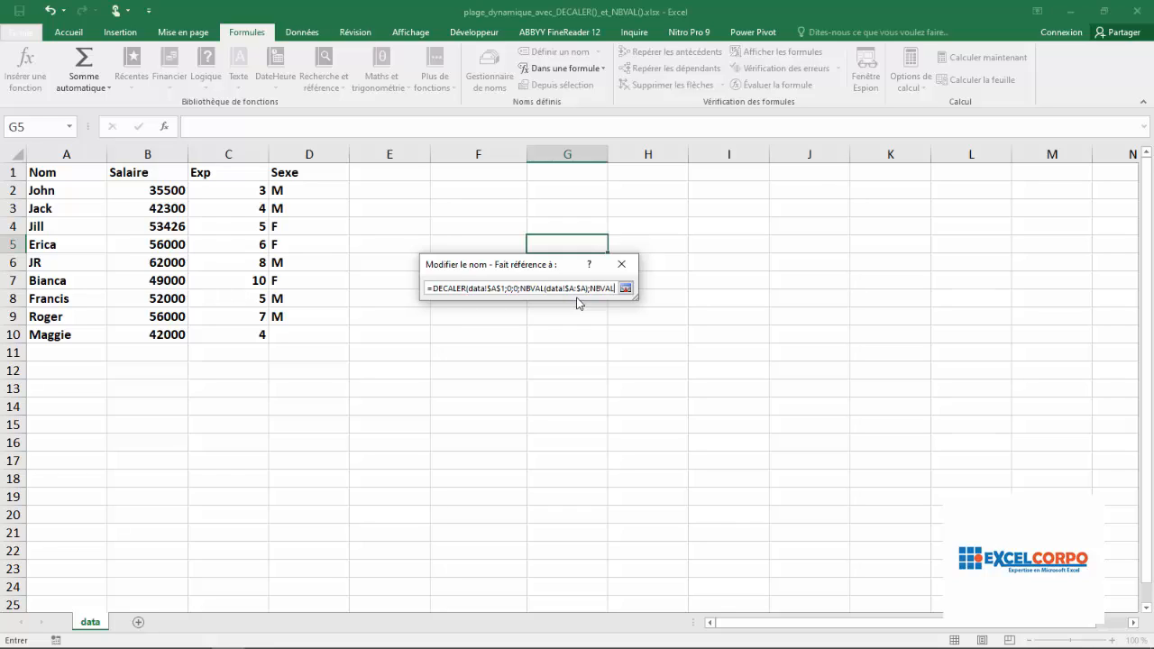
pyautogui.write('(')
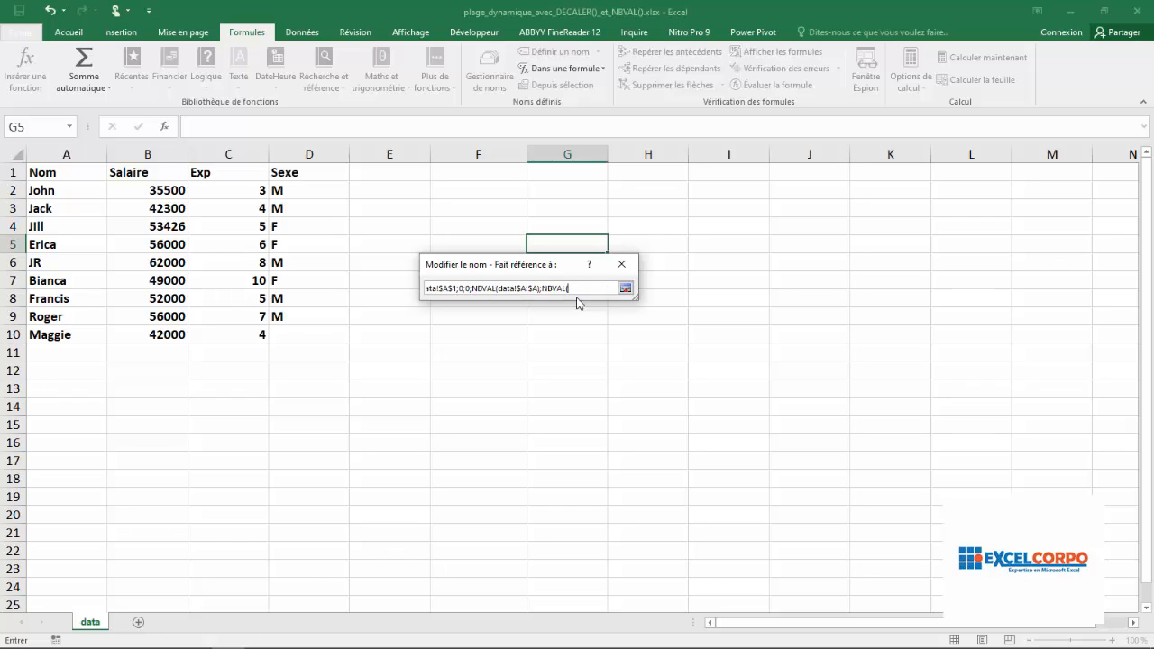
pyautogui.click(11, 172)
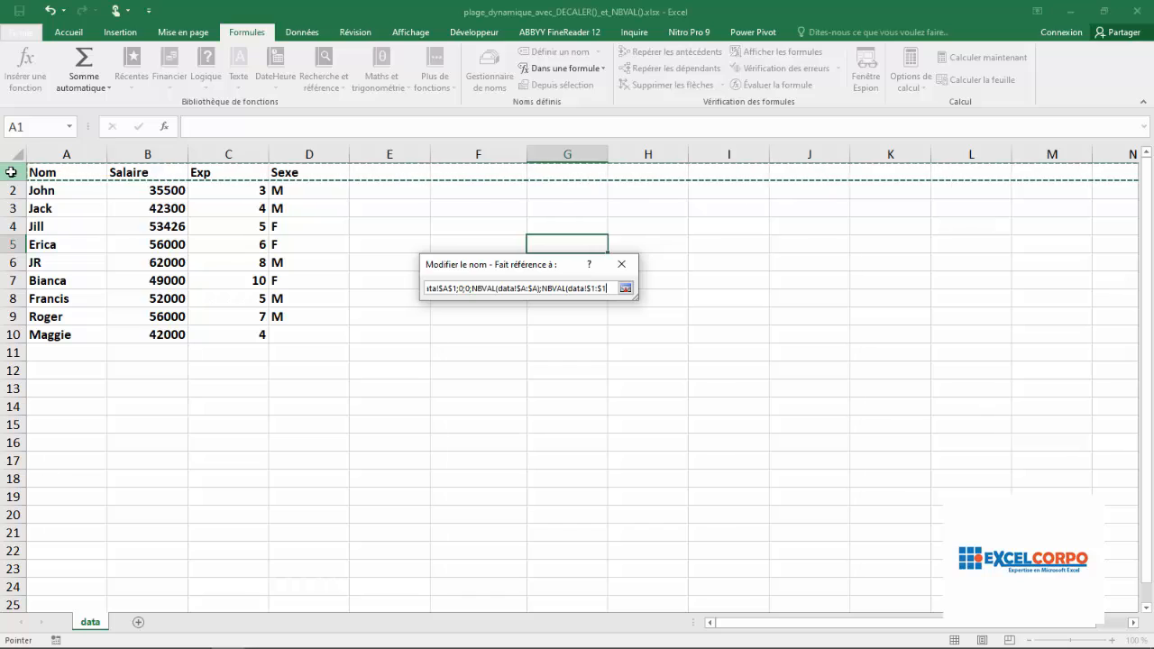
pyautogui.write('))')
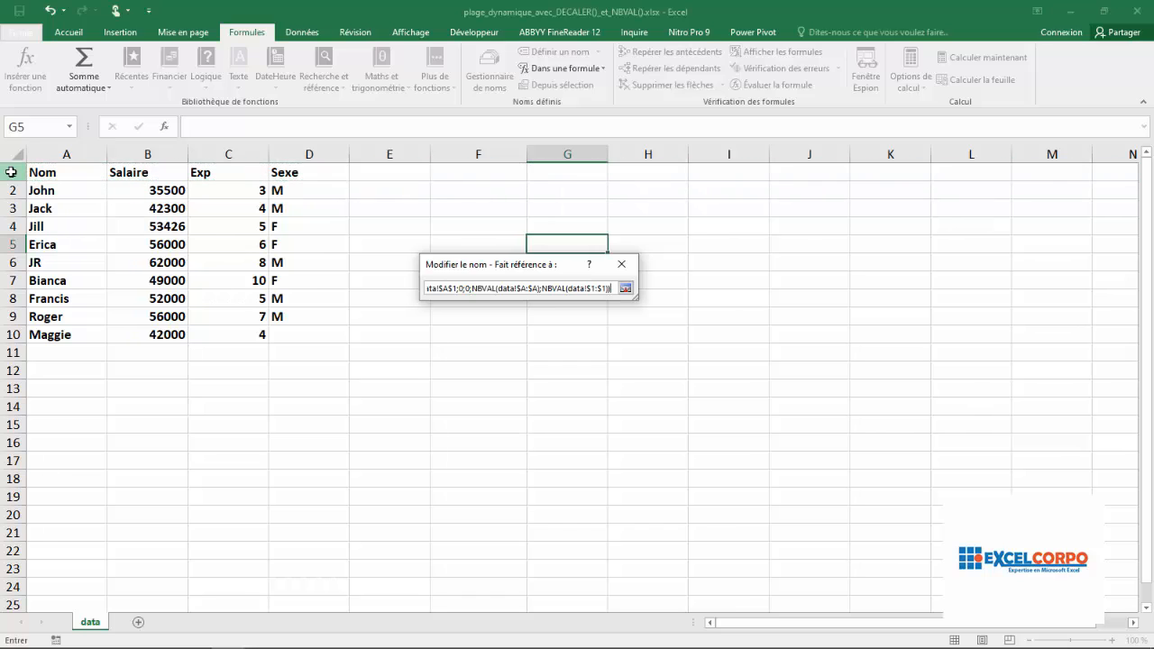
pyautogui.press('Return')
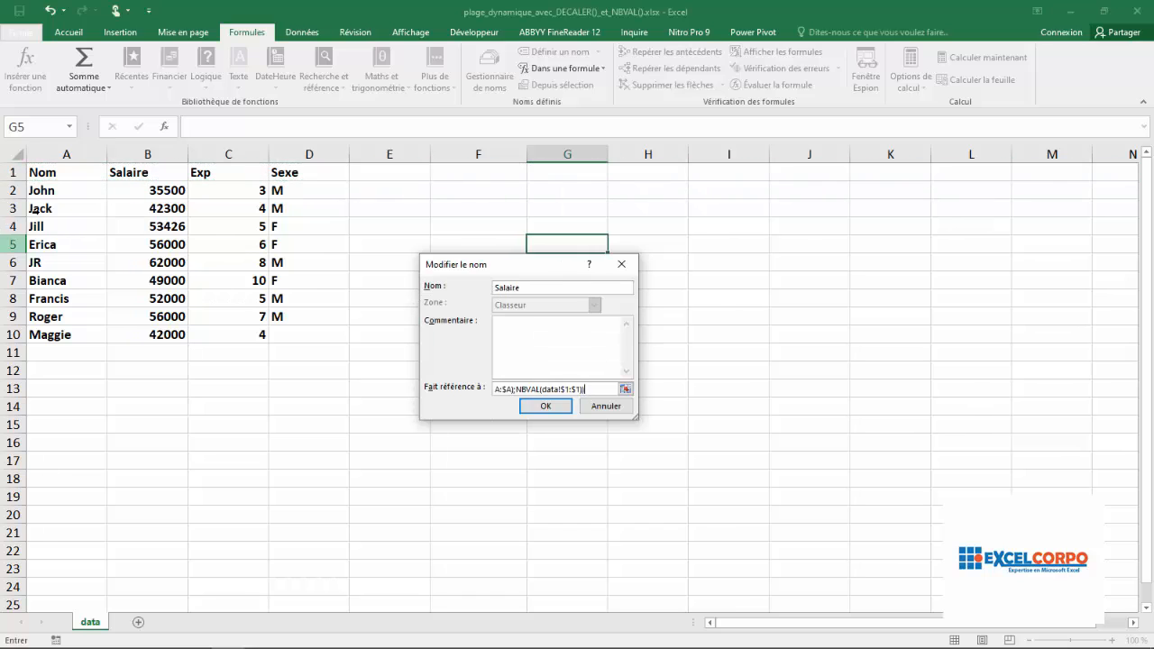
pyautogui.click(544, 406)
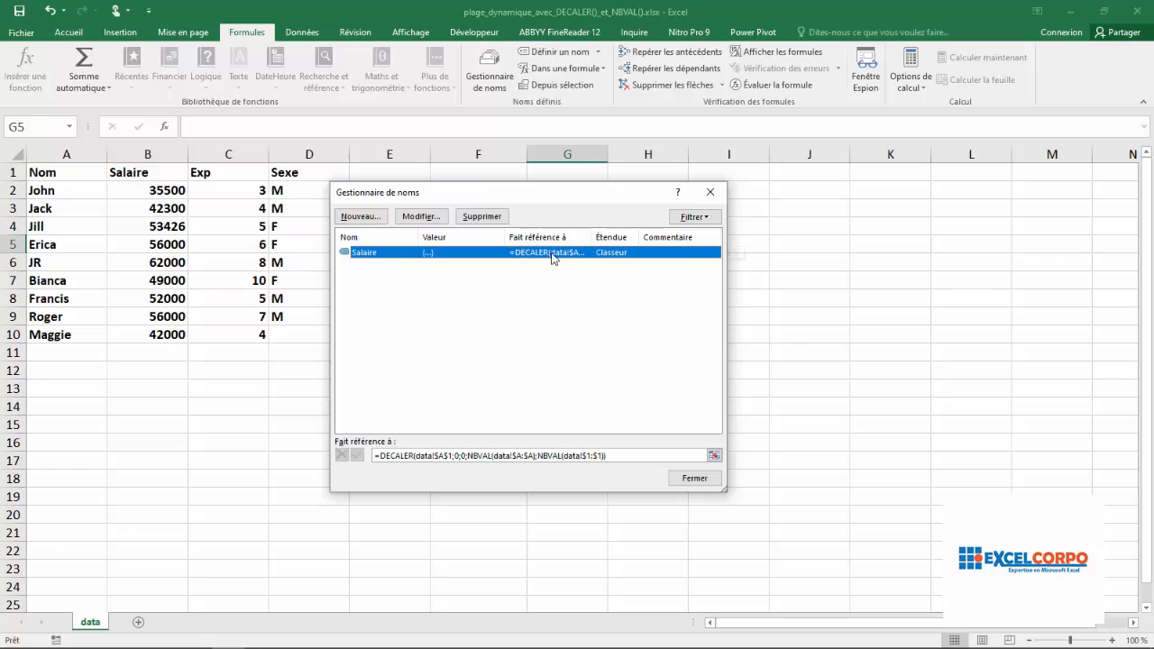
pyautogui.click(687, 479)
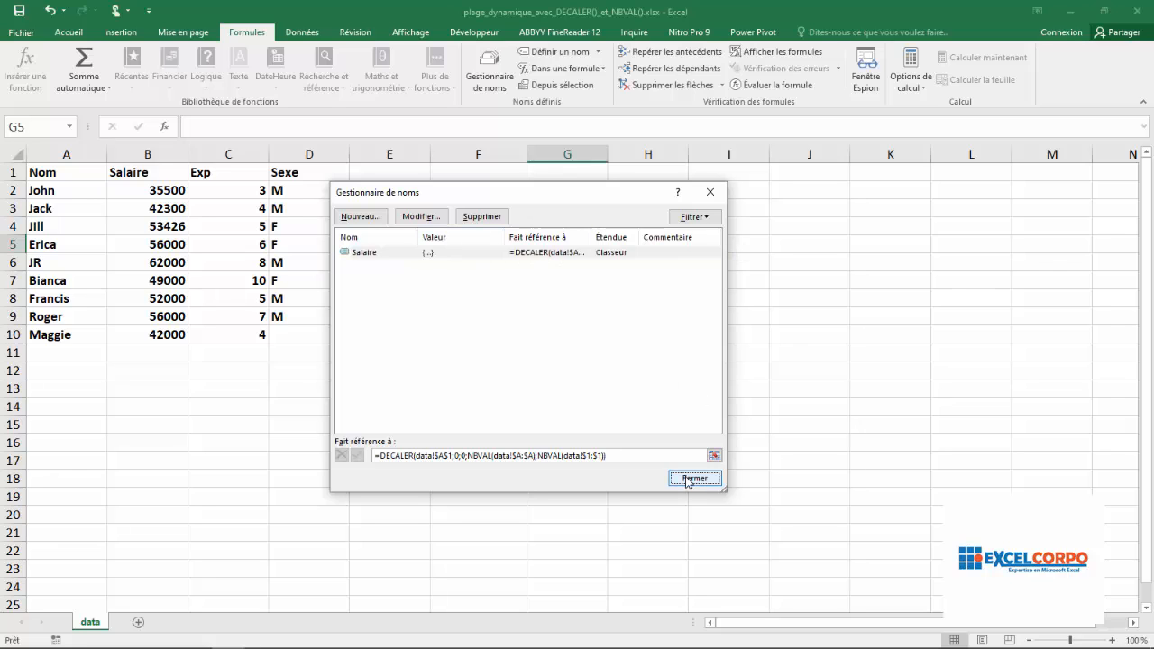
# Step: Check the formula in F6 and which cells the dynamic name Salaire refers to
pyautogui.click(488, 261)
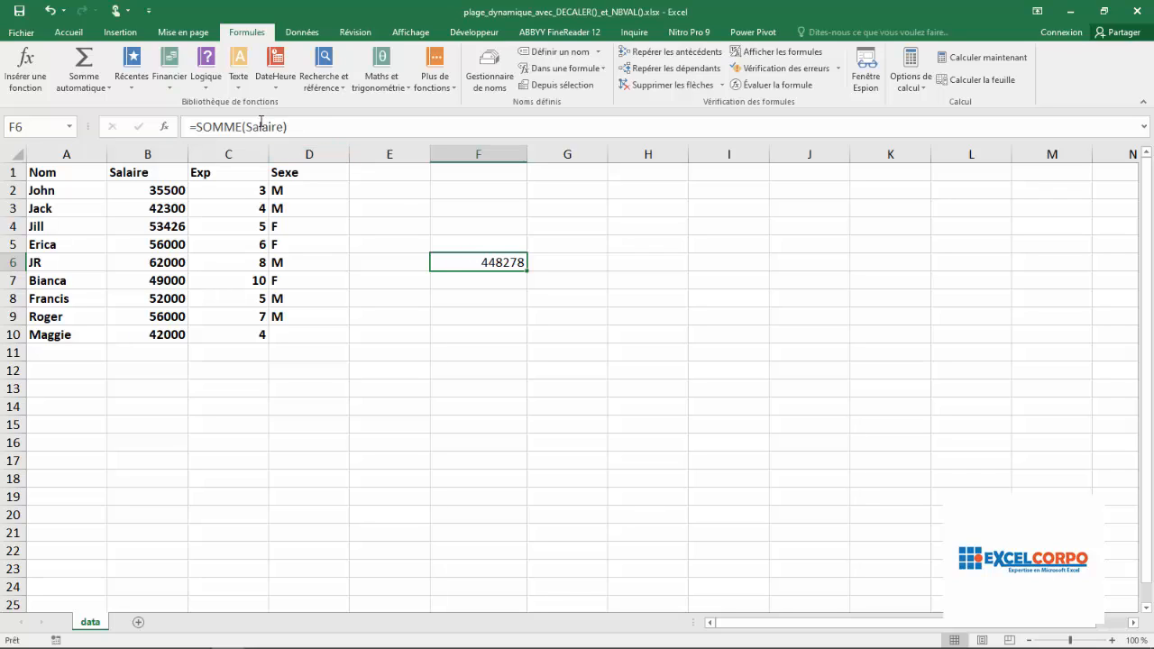
pyautogui.click(458, 348)
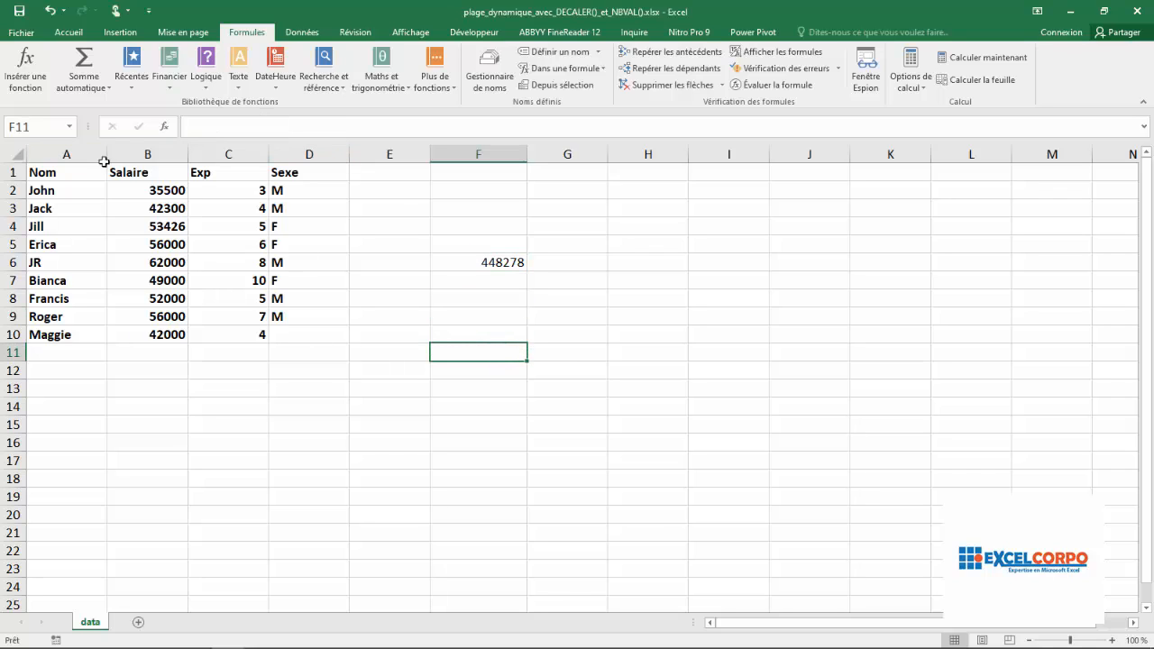
pyautogui.click(55, 128)
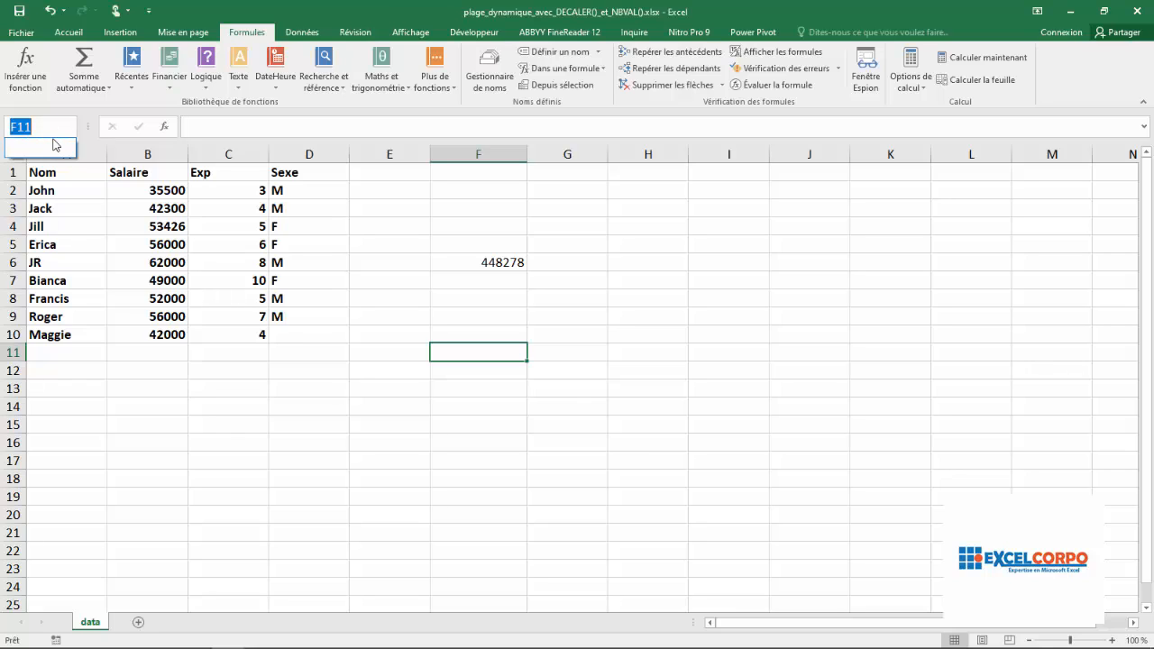
pyautogui.click(476, 294)
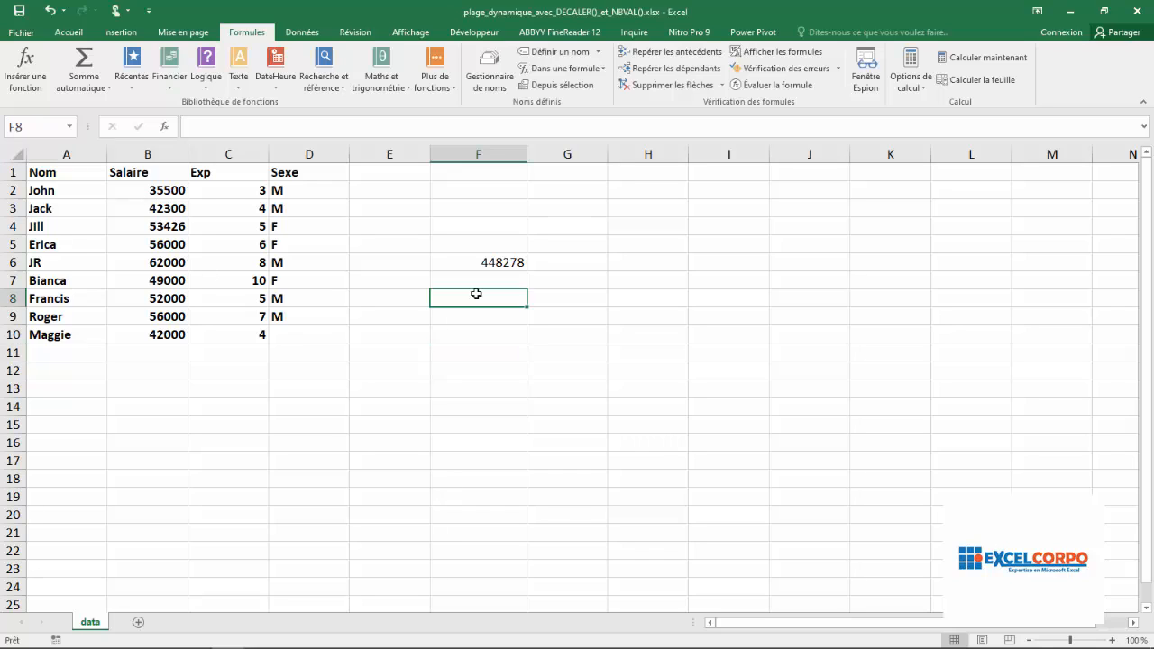
pyautogui.click(510, 263)
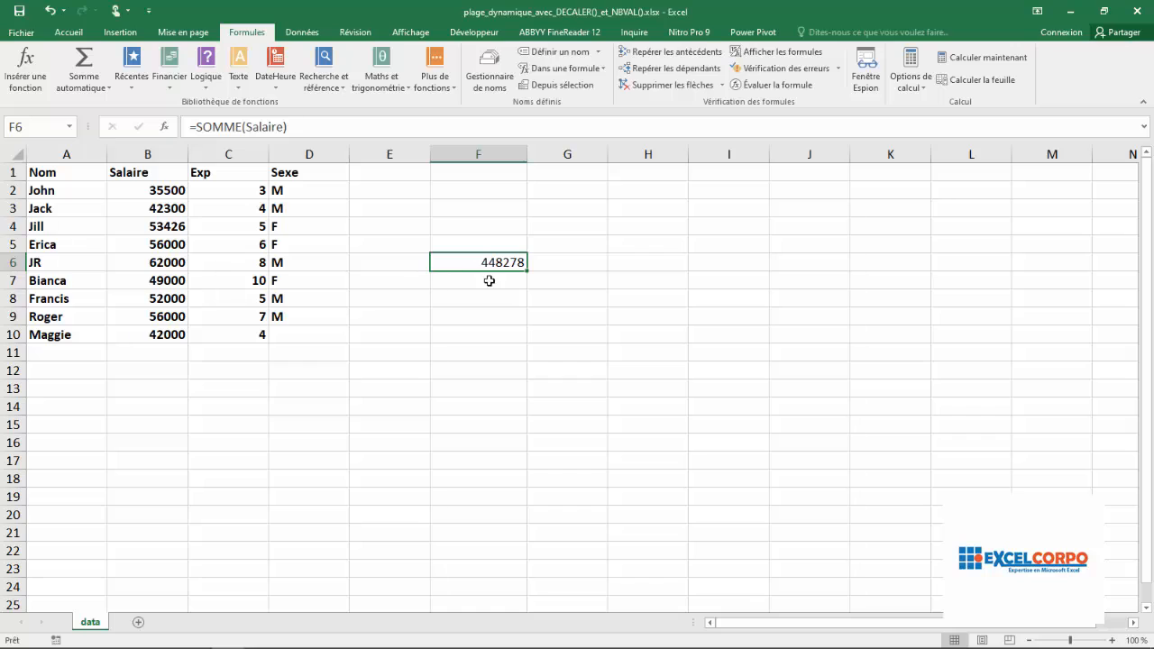
pyautogui.click(266, 128)
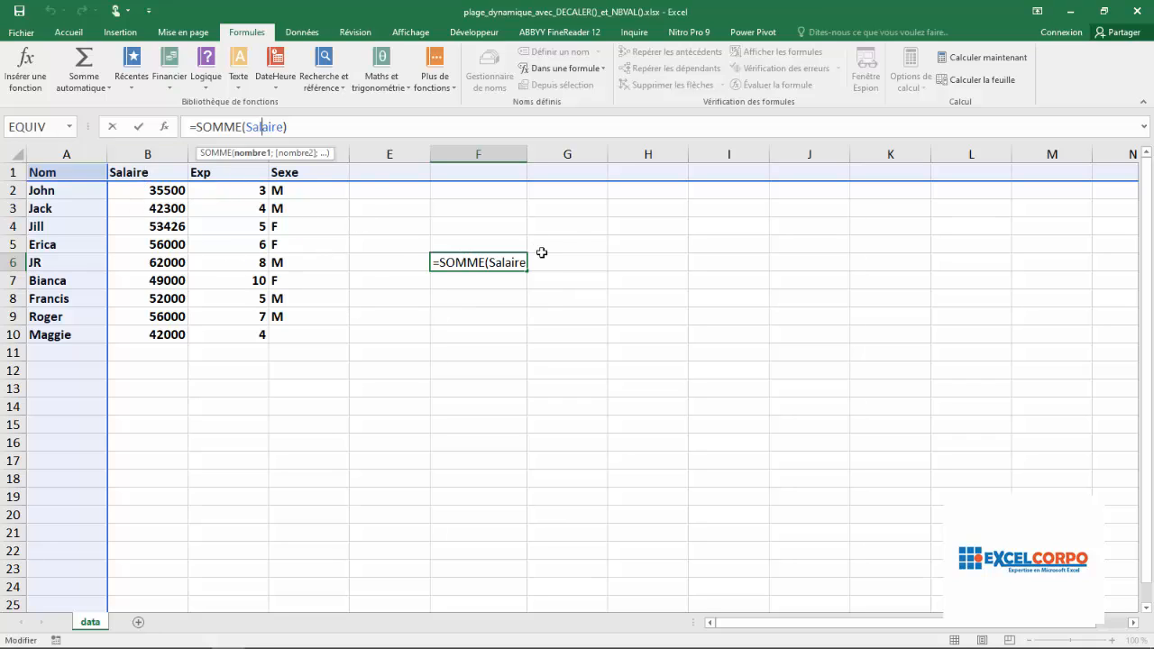
pyautogui.click(511, 262)
pyautogui.press('Return')
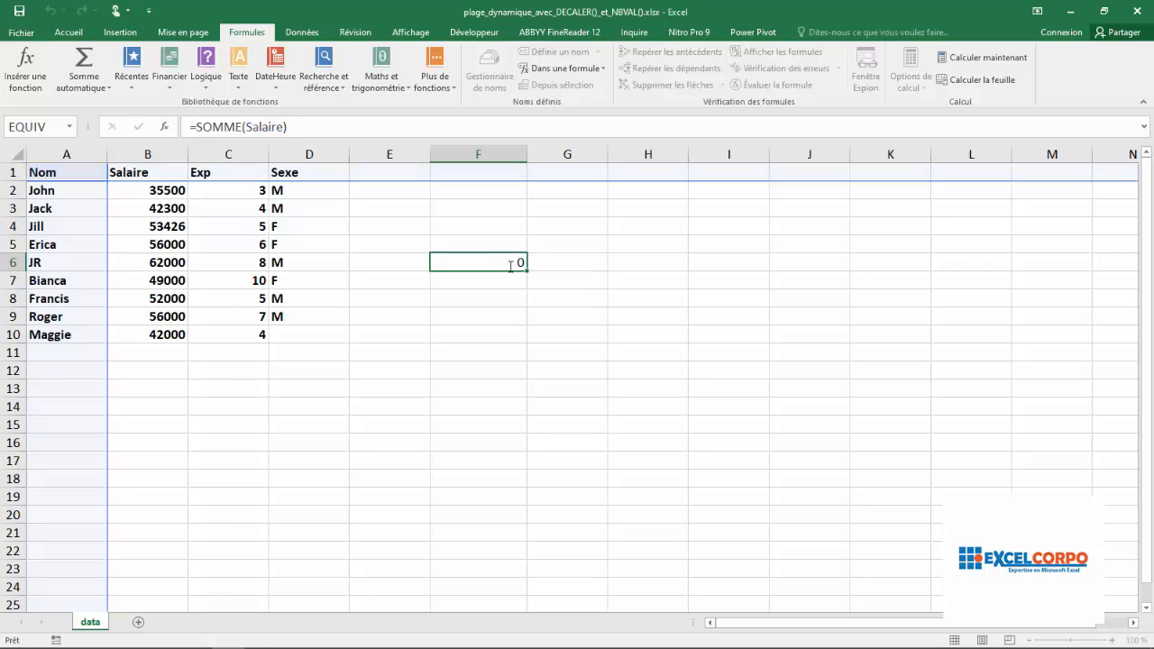
# Step: Insert a pivot table from data!$A$1:$D$10 on a new worksheet, with the data added to the data model
pyautogui.click(174, 209)
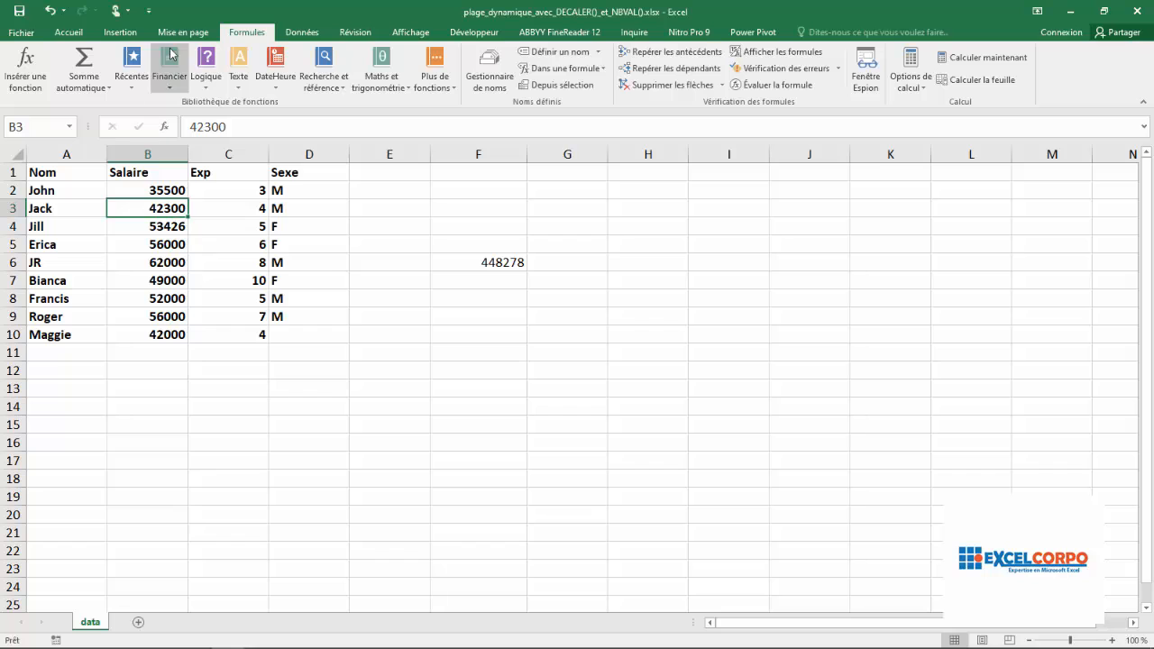
pyautogui.click(119, 32)
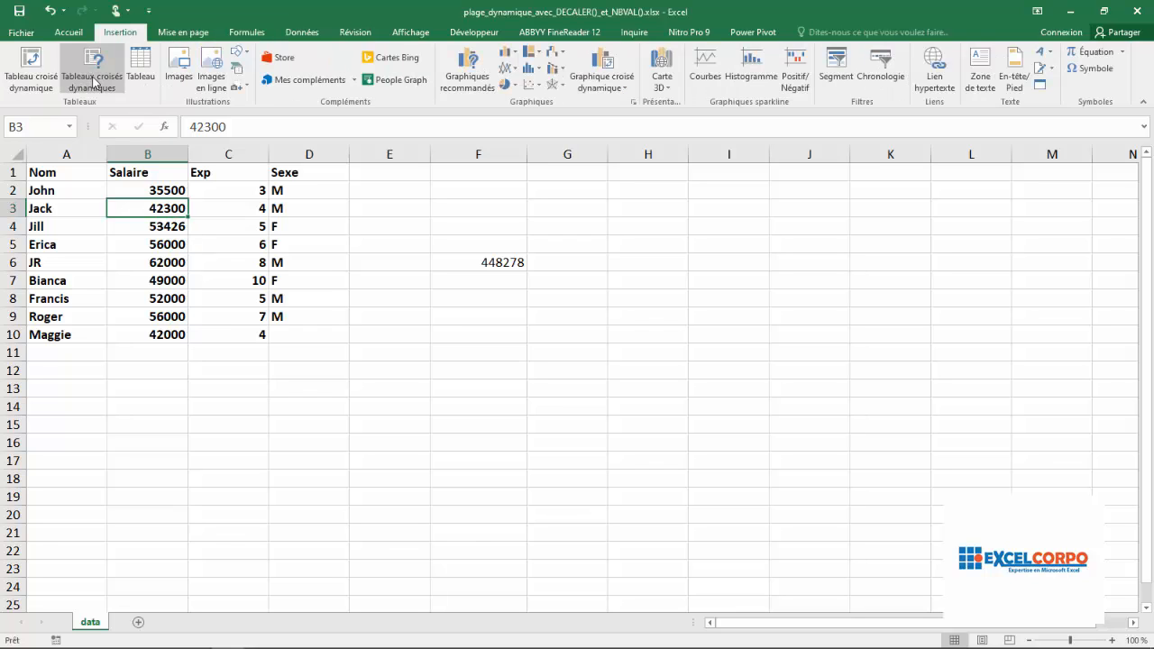
pyautogui.click(31, 71)
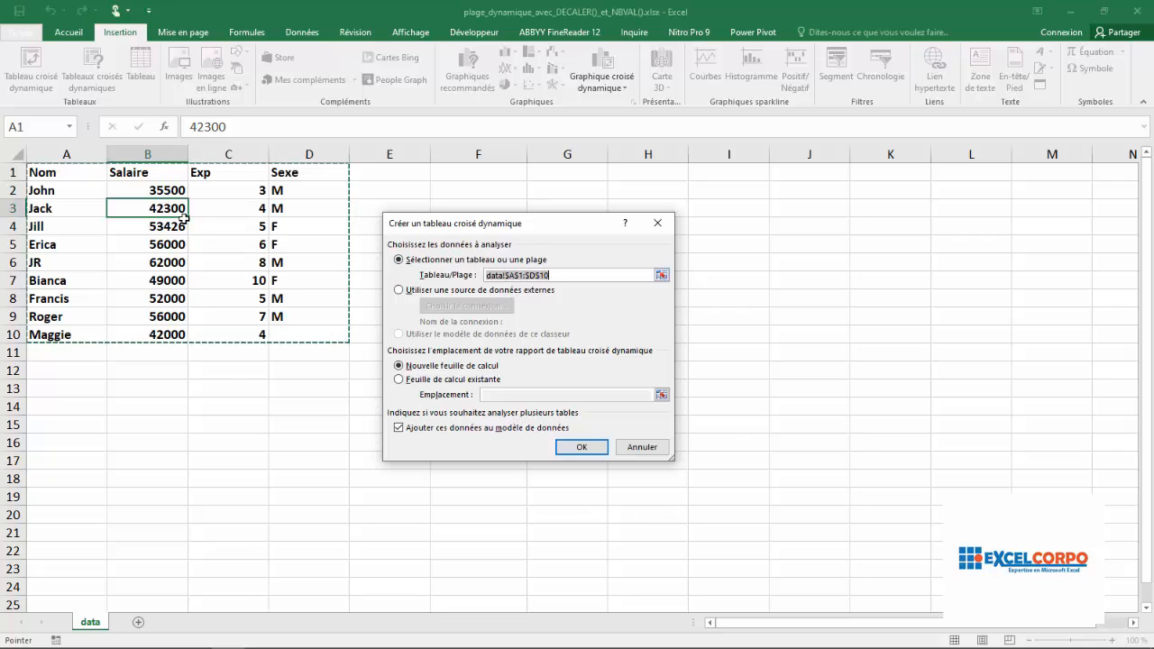
pyautogui.click(582, 448)
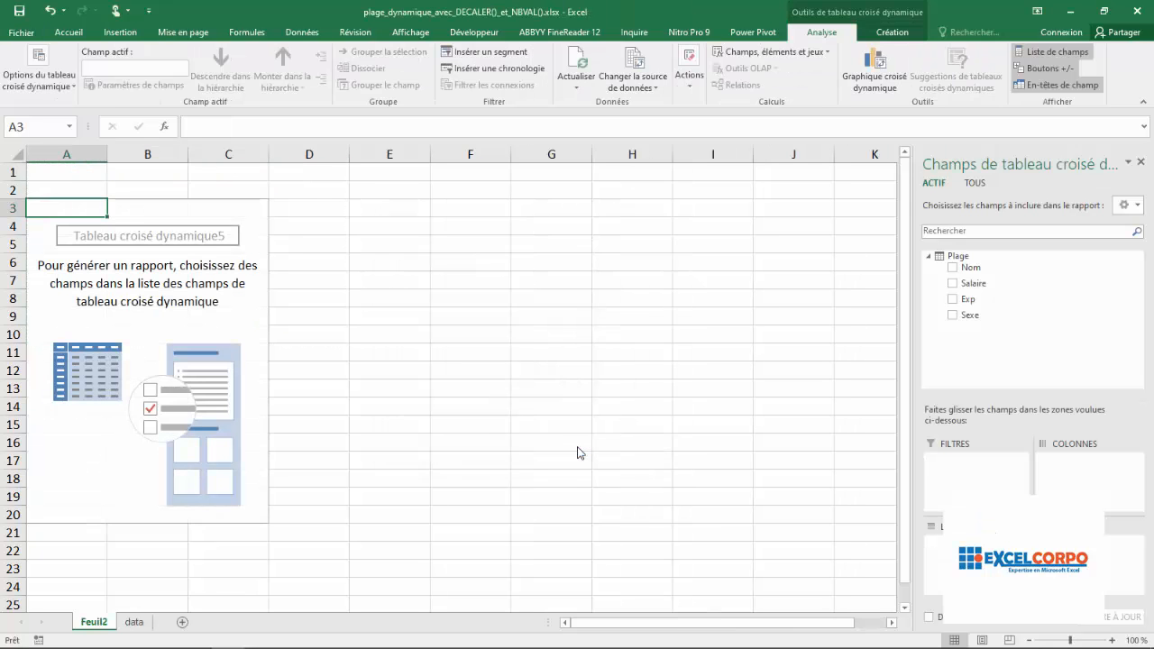
# Step: Add the Nom and Salaire fields to the pivot table and select the salary grand total
pyautogui.click(104, 277)
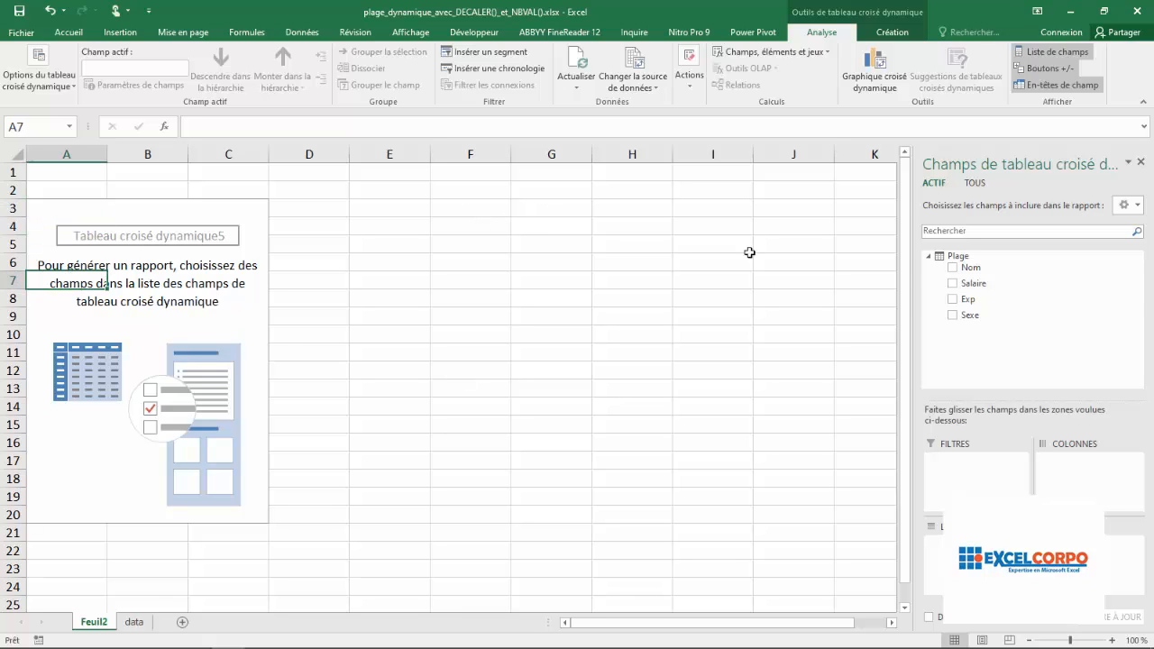
pyautogui.click(954, 270)
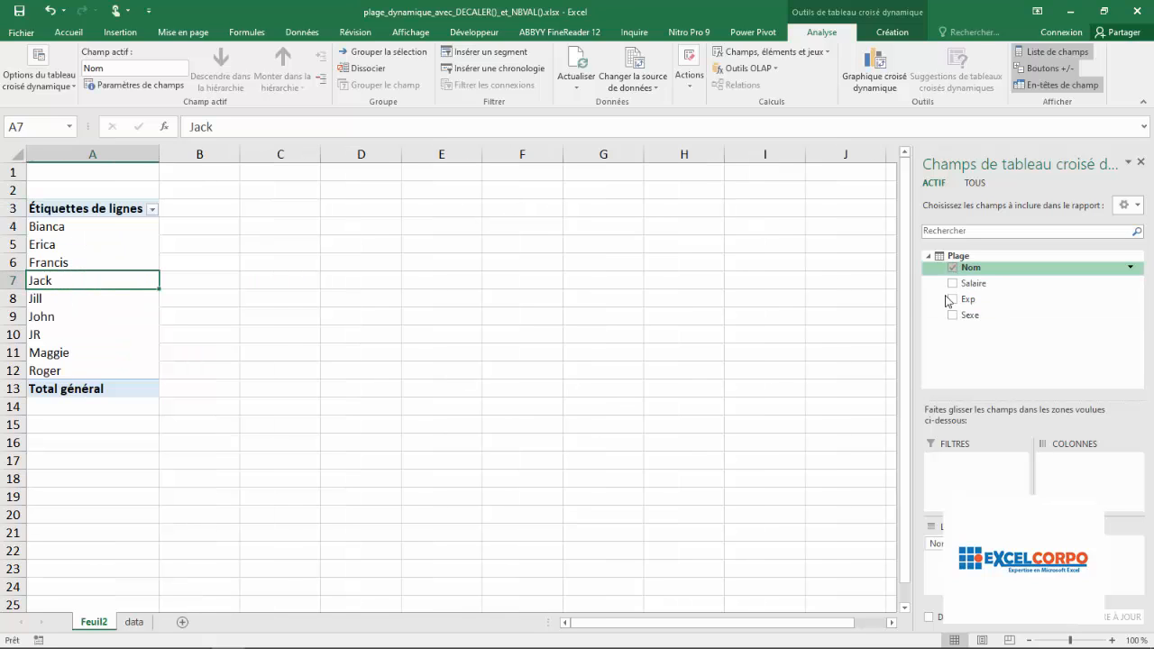
pyautogui.click(953, 284)
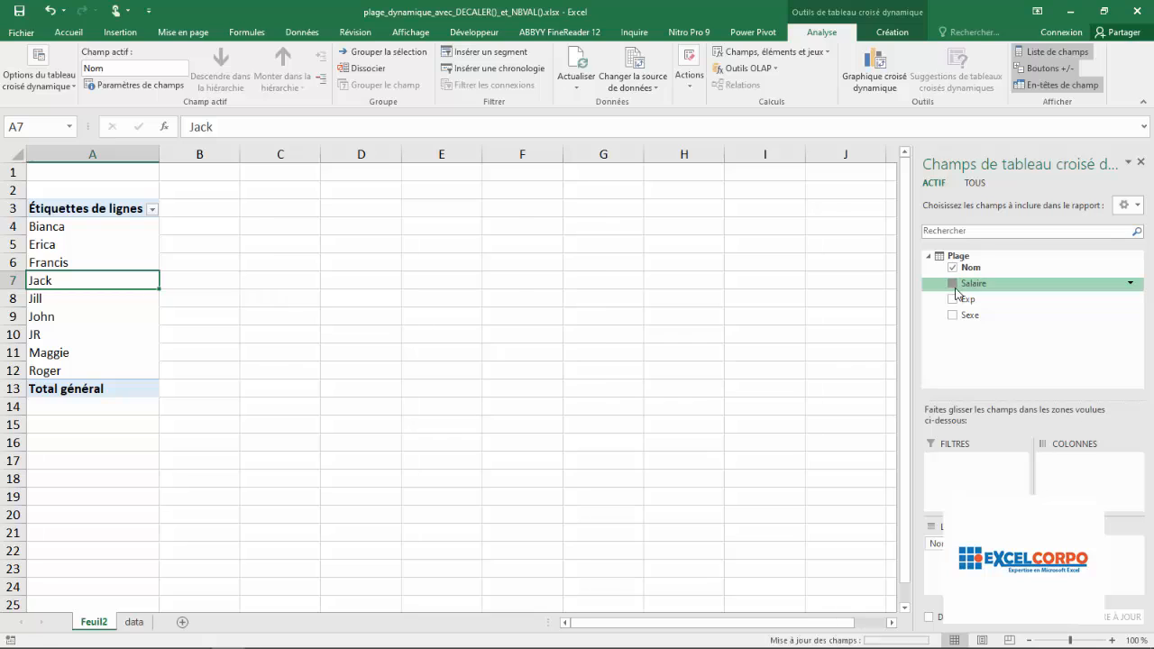
pyautogui.click(230, 386)
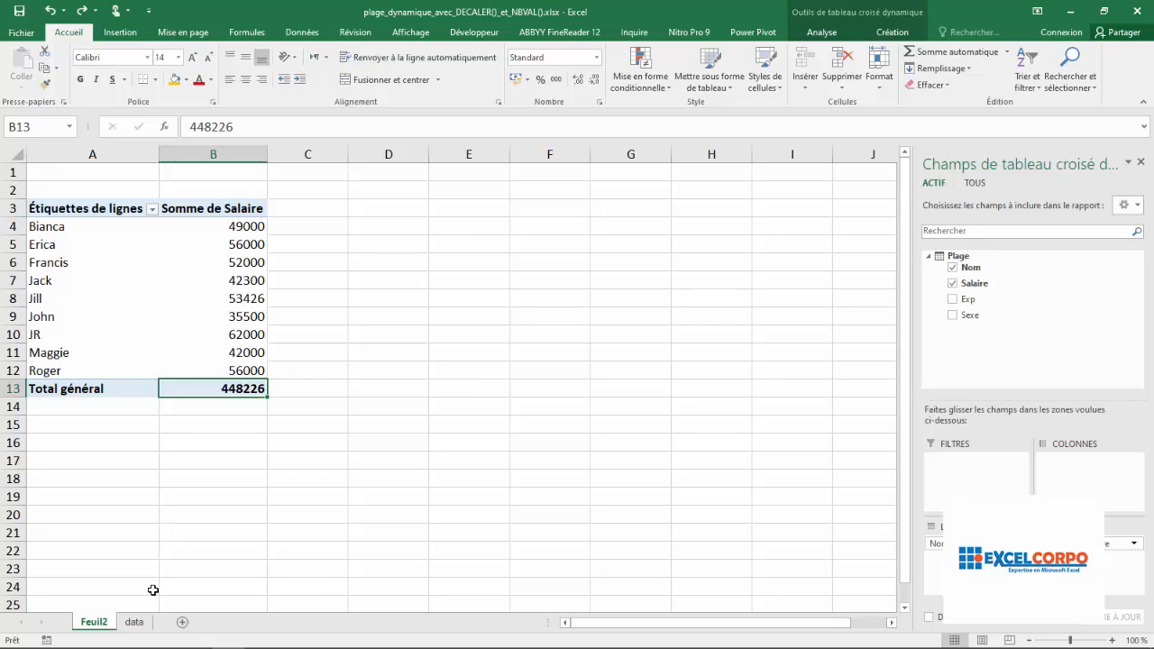
# Step: Add an employee in row 11 of the data sheet, with a first name in column A and 4500 as the salary
pyautogui.click(134, 622)
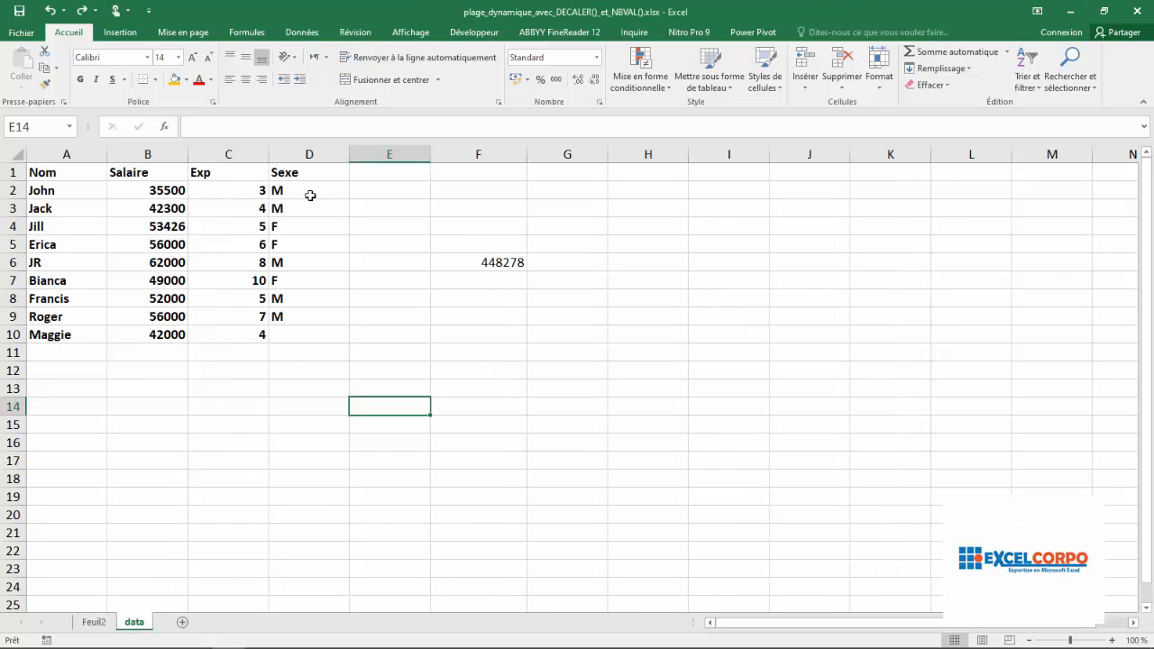
pyautogui.click(39, 350)
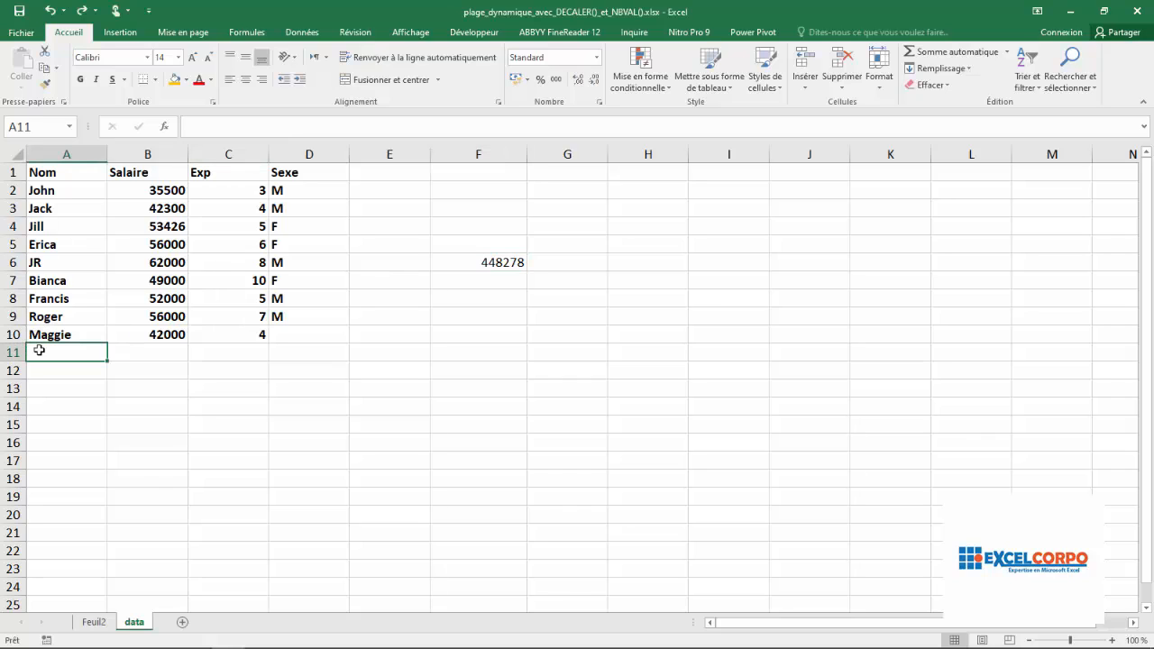
pyautogui.write('jea')
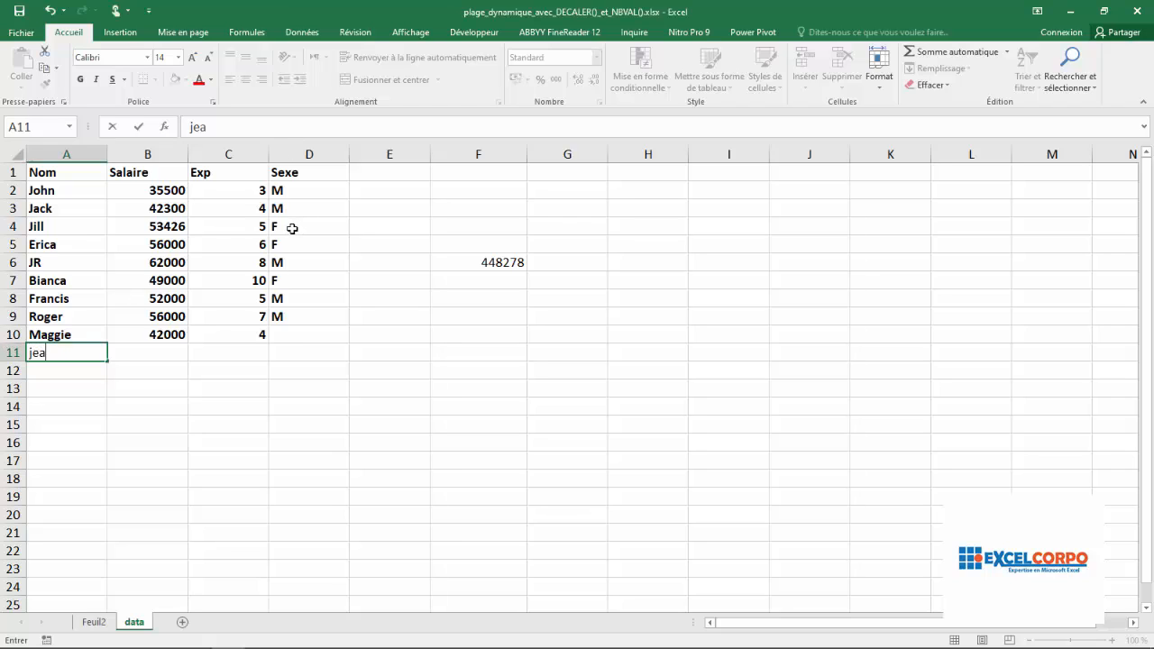
pyautogui.write('n')
pyautogui.press('Tab')
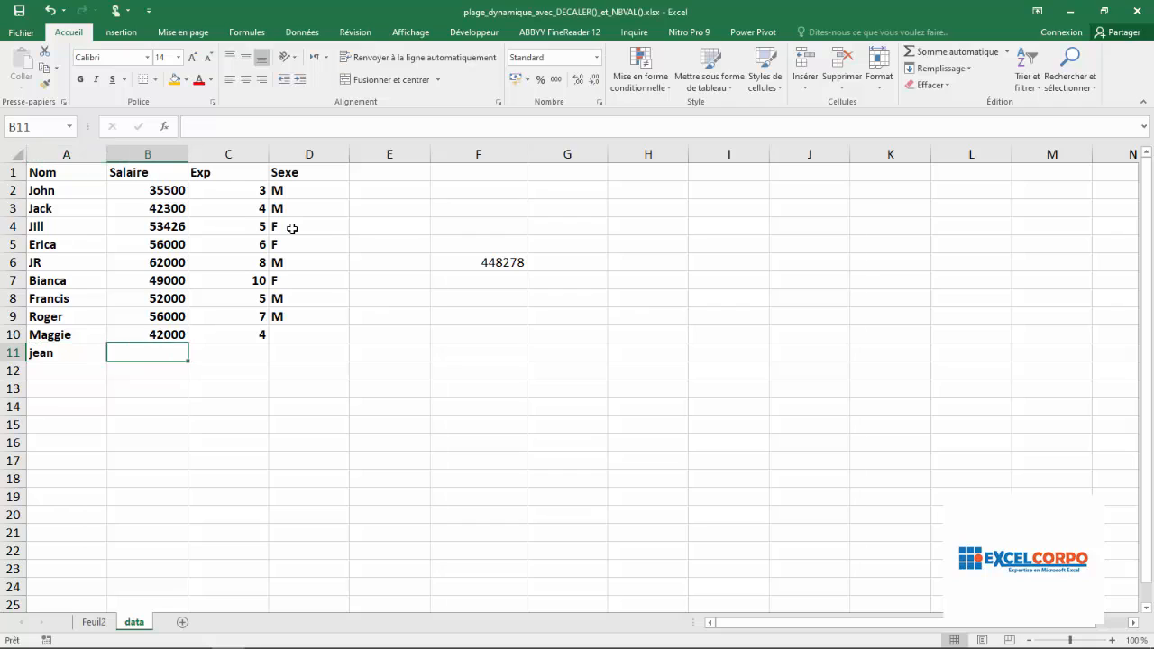
pyautogui.write('1')
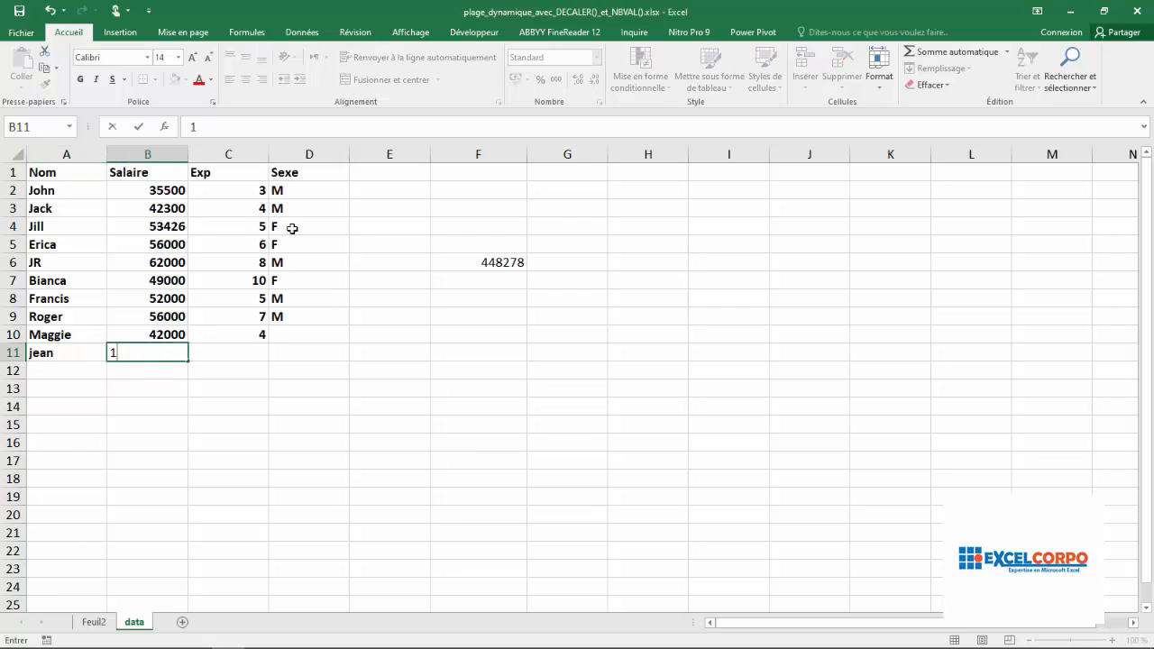
pyautogui.write('4500')
pyautogui.press('Return')
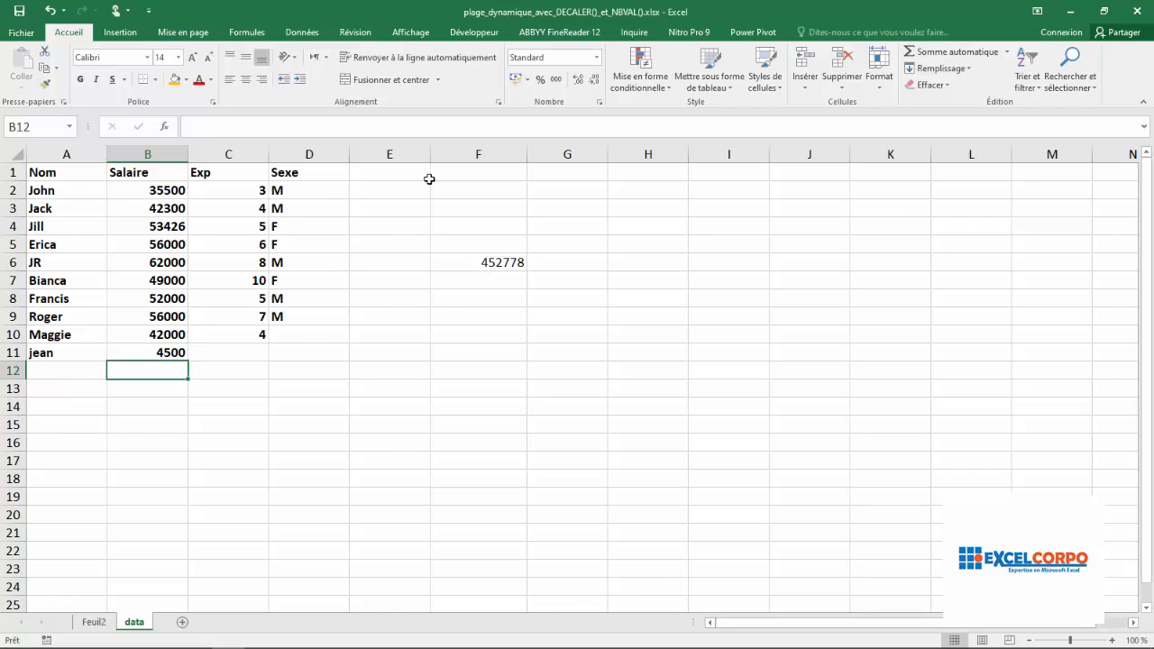
# Step: Correct the salary in B11 to 45000 and check the salary sum in F6
pyautogui.click(478, 263)
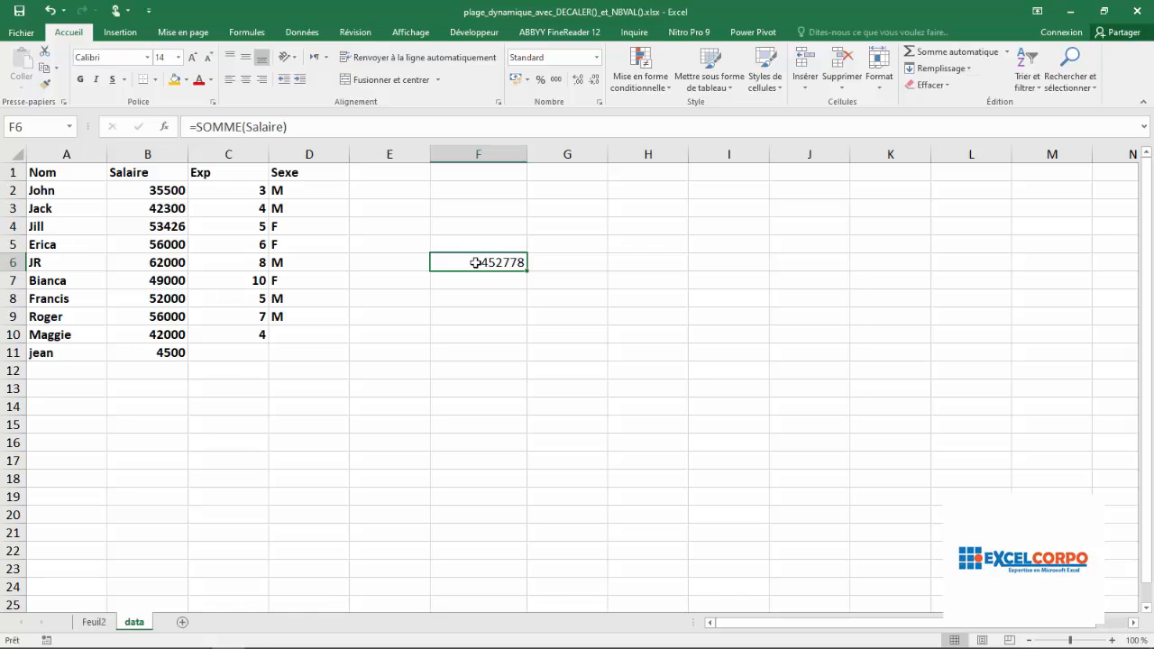
pyautogui.click(165, 355)
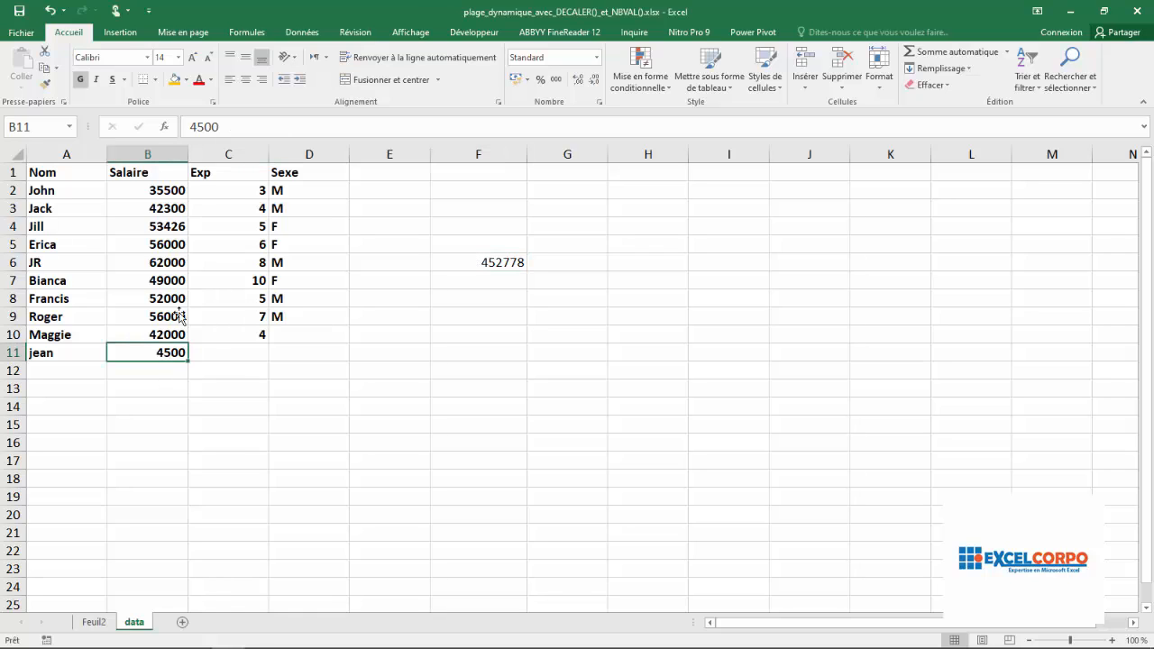
pyautogui.click(227, 127)
pyautogui.write('0')
pyautogui.press('Return')
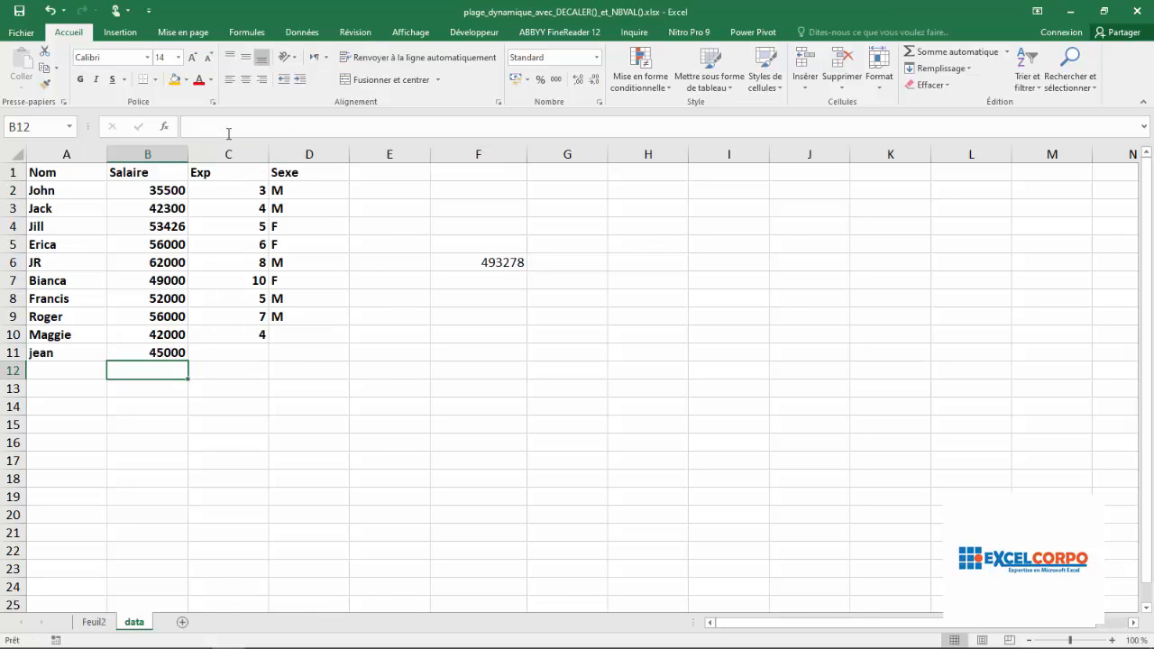
pyautogui.click(497, 266)
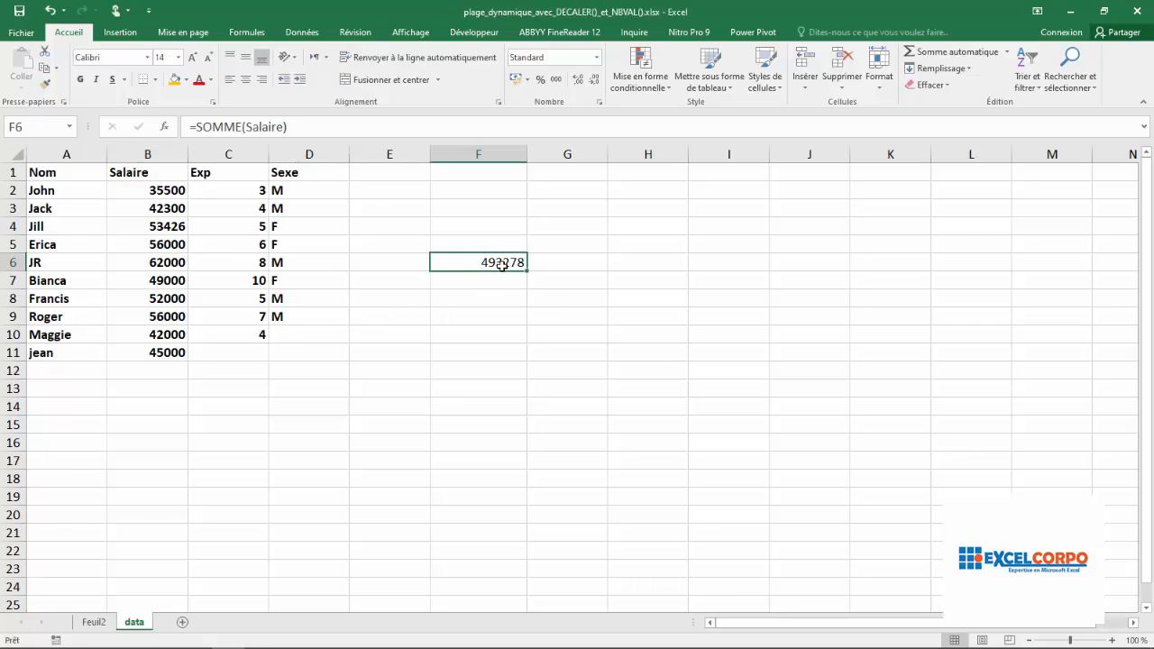
# Step: Update the pivot table on Feuil2 so its source includes the employee added in row 11, and select that employee's row
pyautogui.click(91, 623)
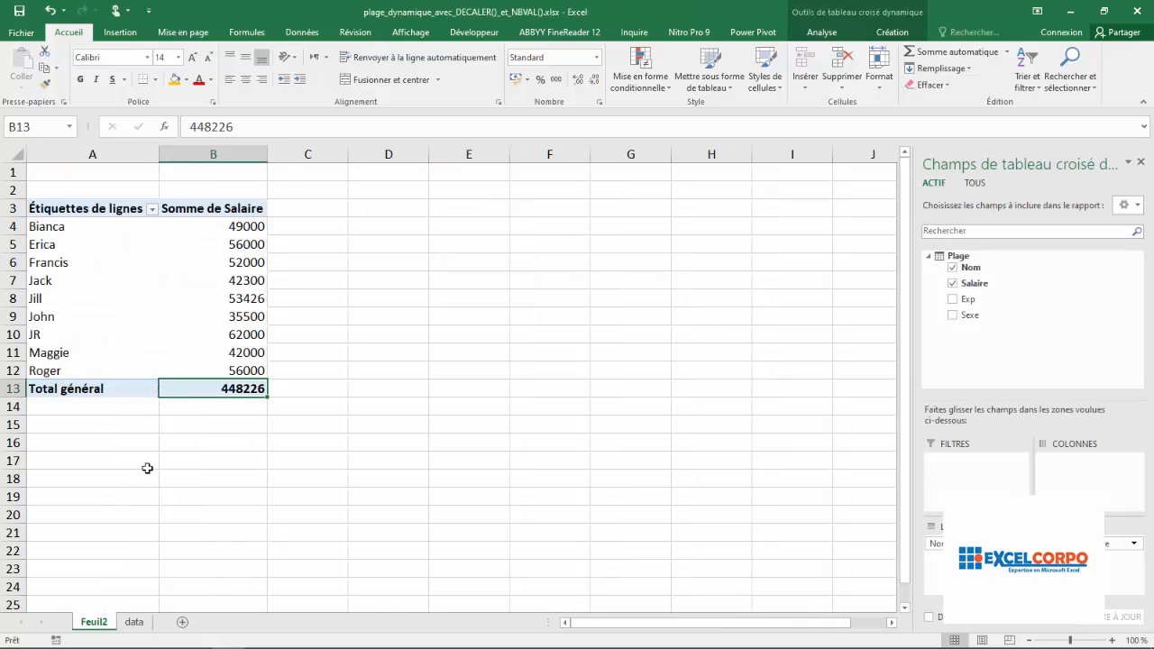
pyautogui.click(135, 622)
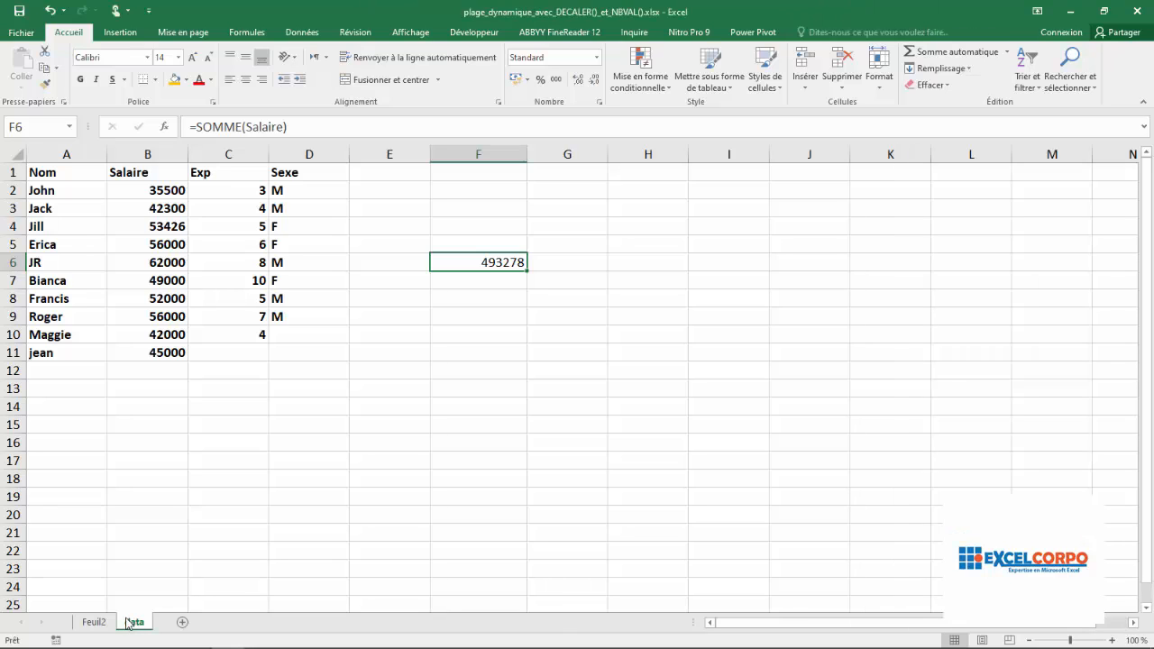
pyautogui.click(94, 622)
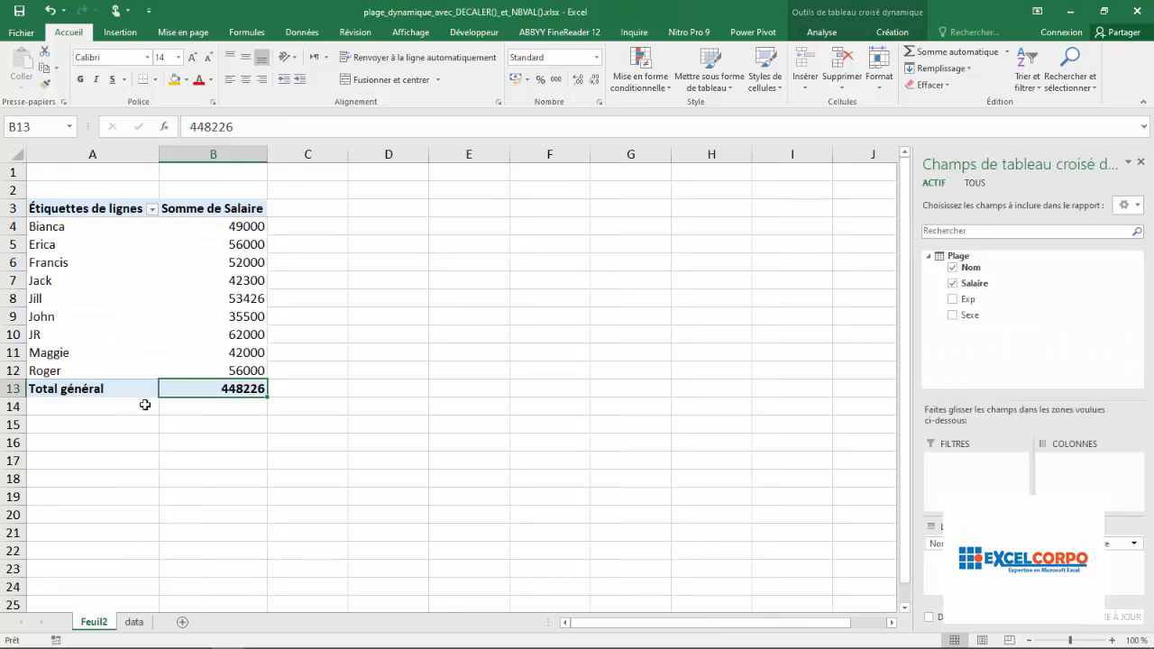
pyautogui.click(212, 276)
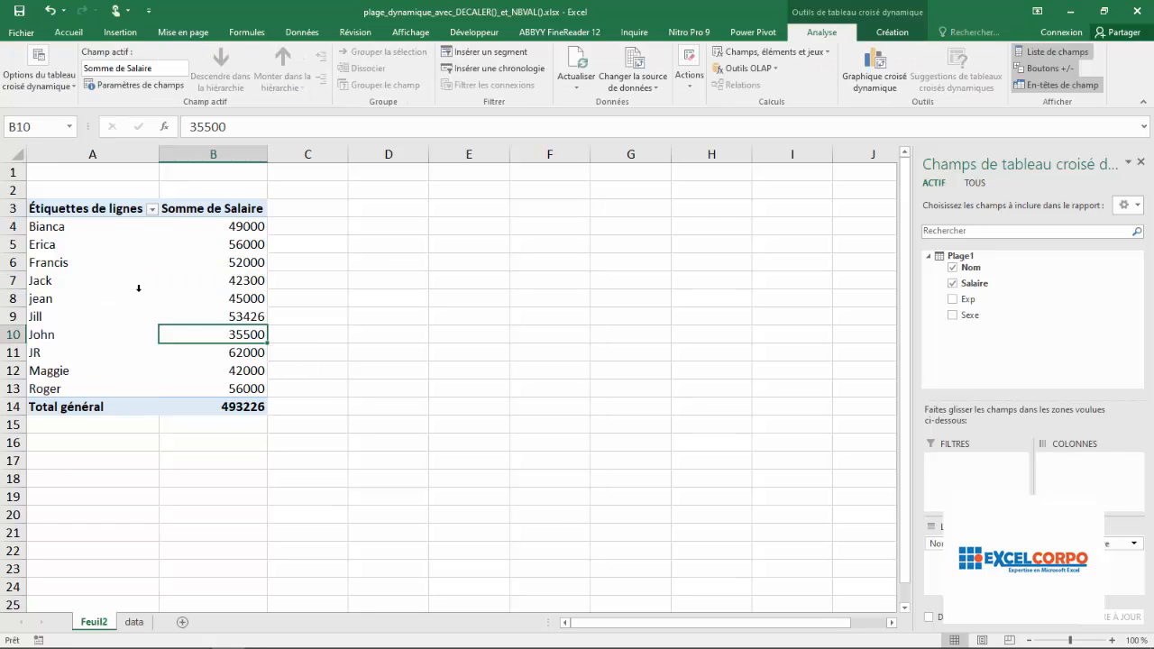
pyautogui.click(206, 296)
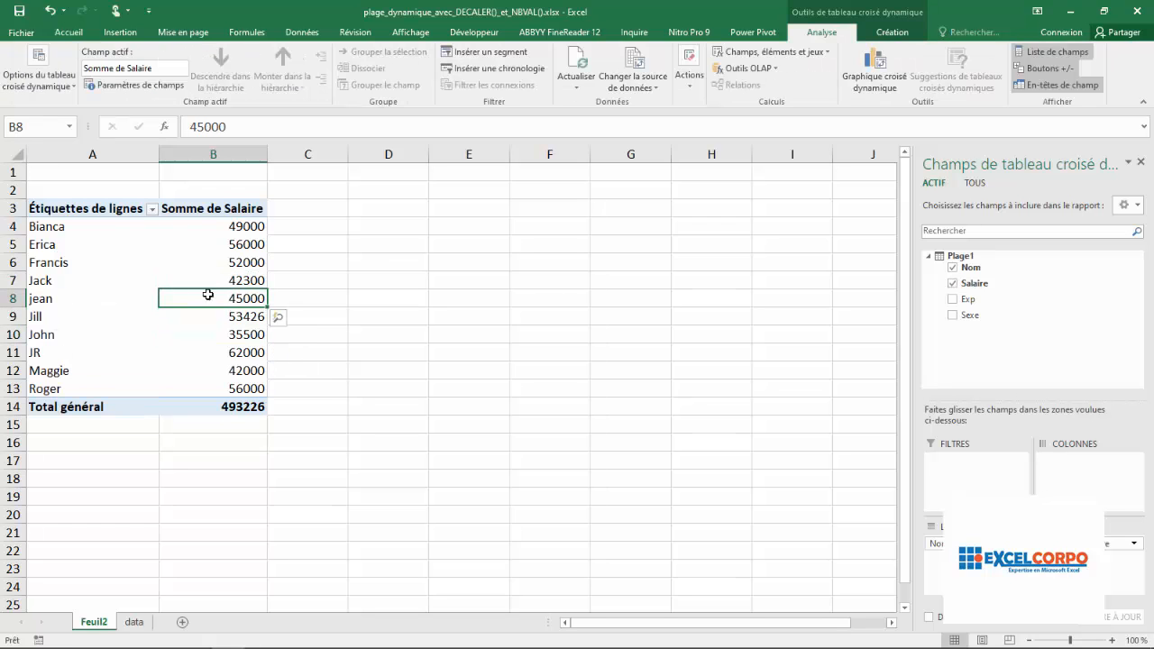
pyautogui.click(8, 299)
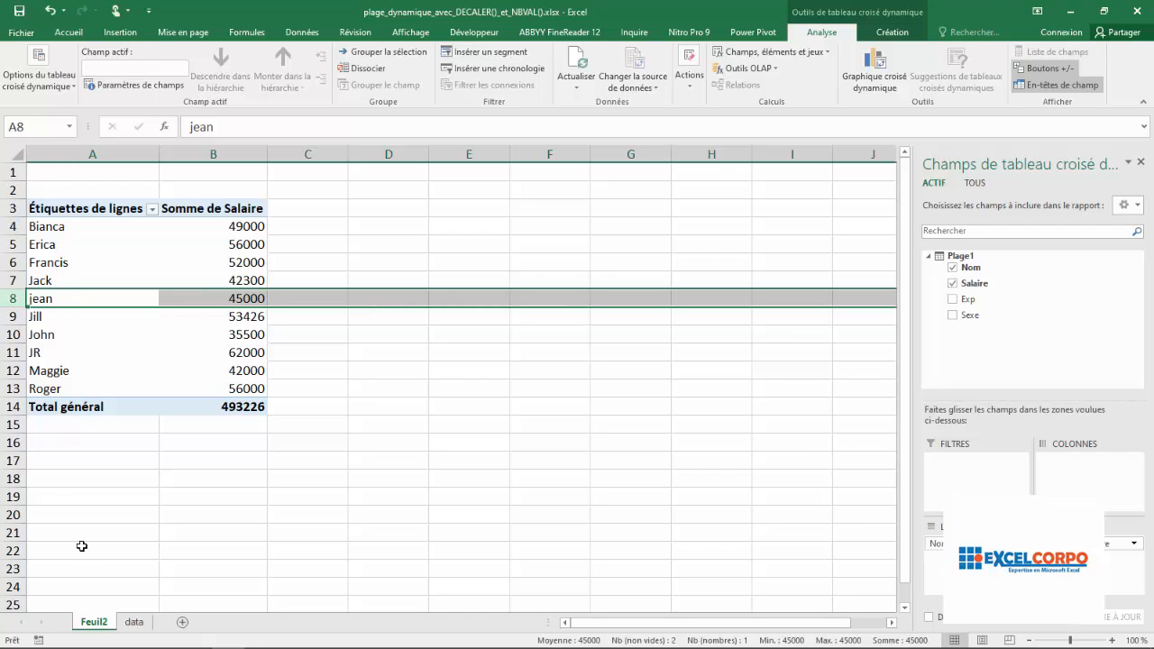
# Step: Complete row 11 of the data sheet with 5 under Exp and f under Sexe
pyautogui.click(143, 622)
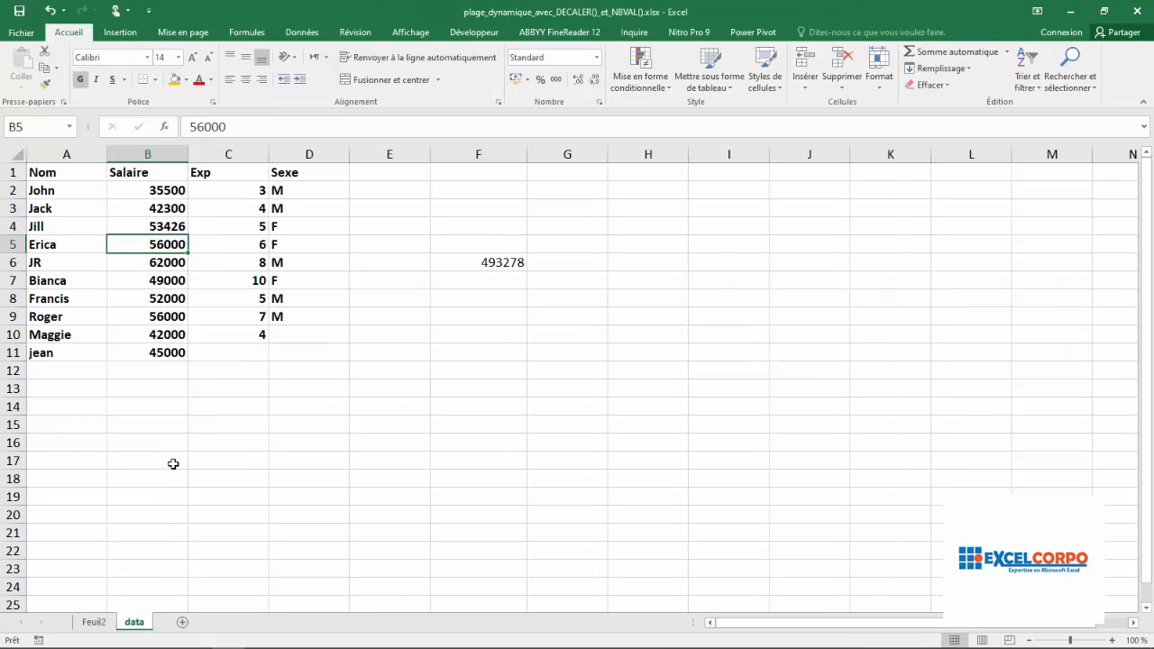
pyautogui.click(266, 357)
pyautogui.write('5')
pyautogui.click(310, 351)
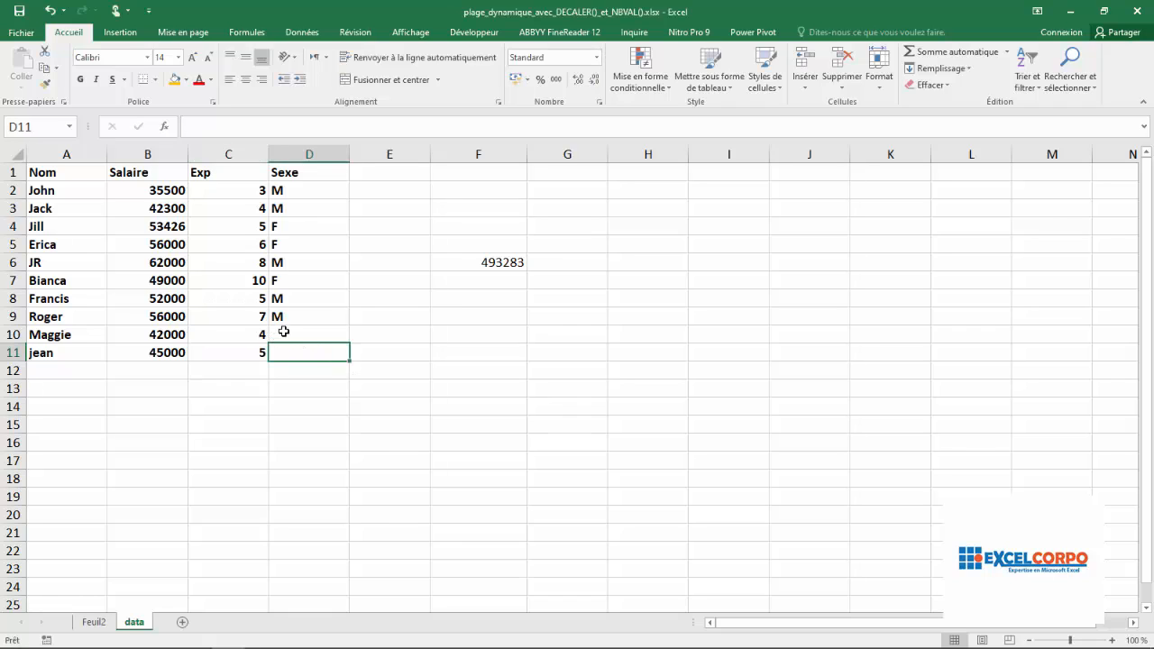
pyautogui.write('f')
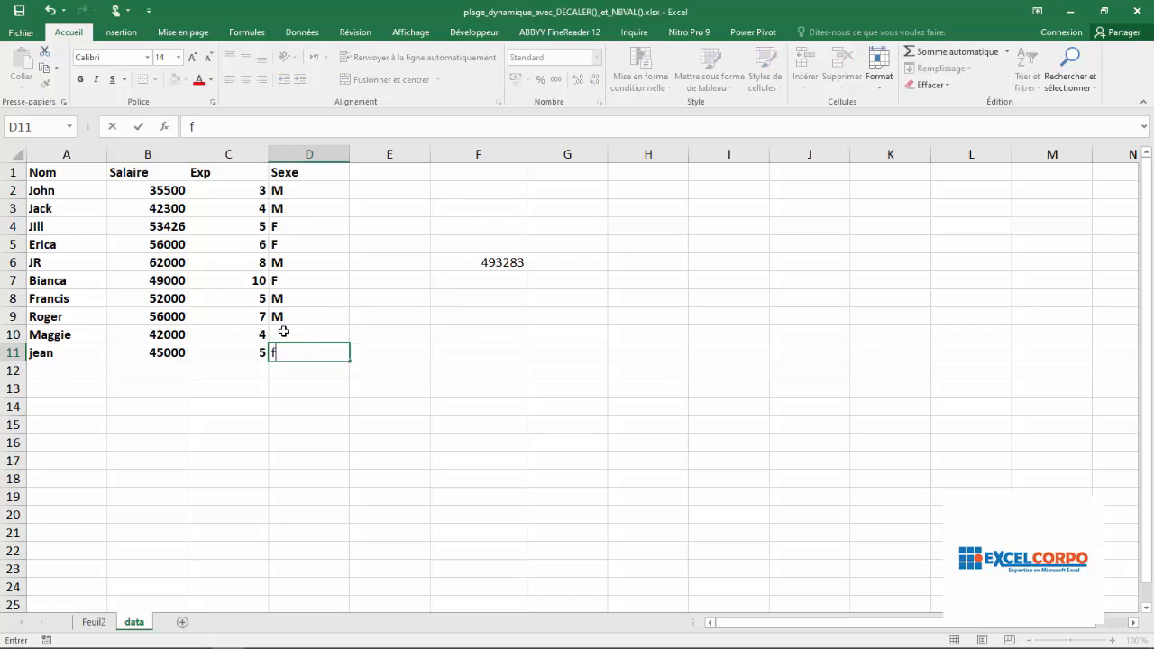
pyautogui.press('Return')
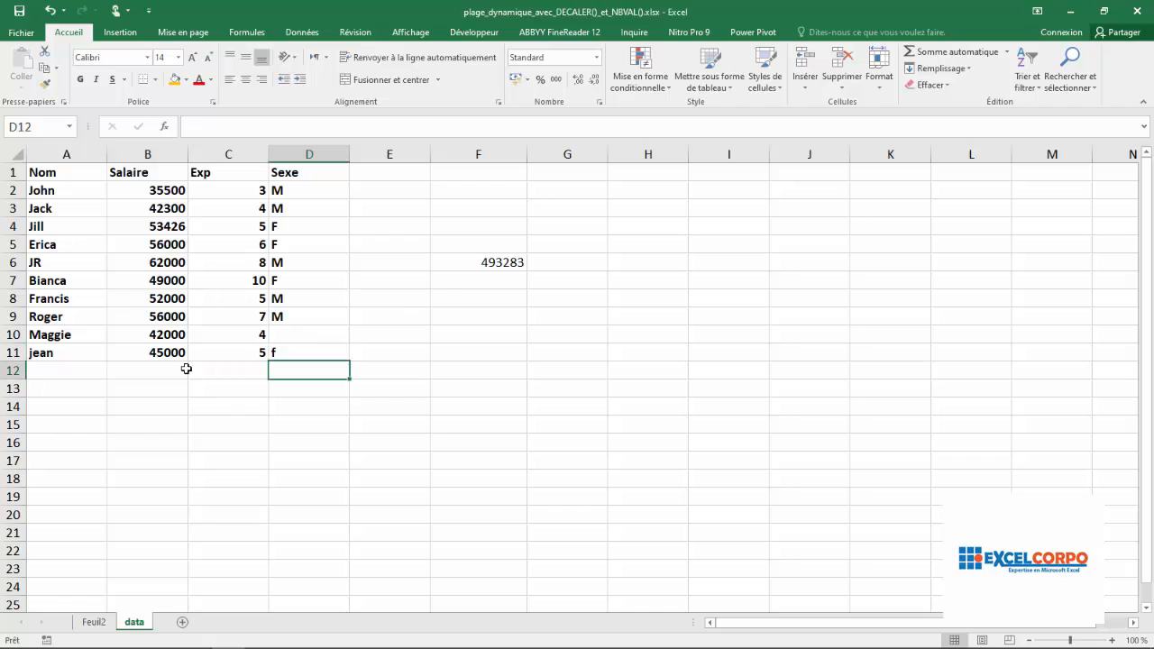
# Step: Add an employee in row 12 with a salary of 15000 and a first name in column A, and check the sum in F6
pyautogui.click(95, 374)
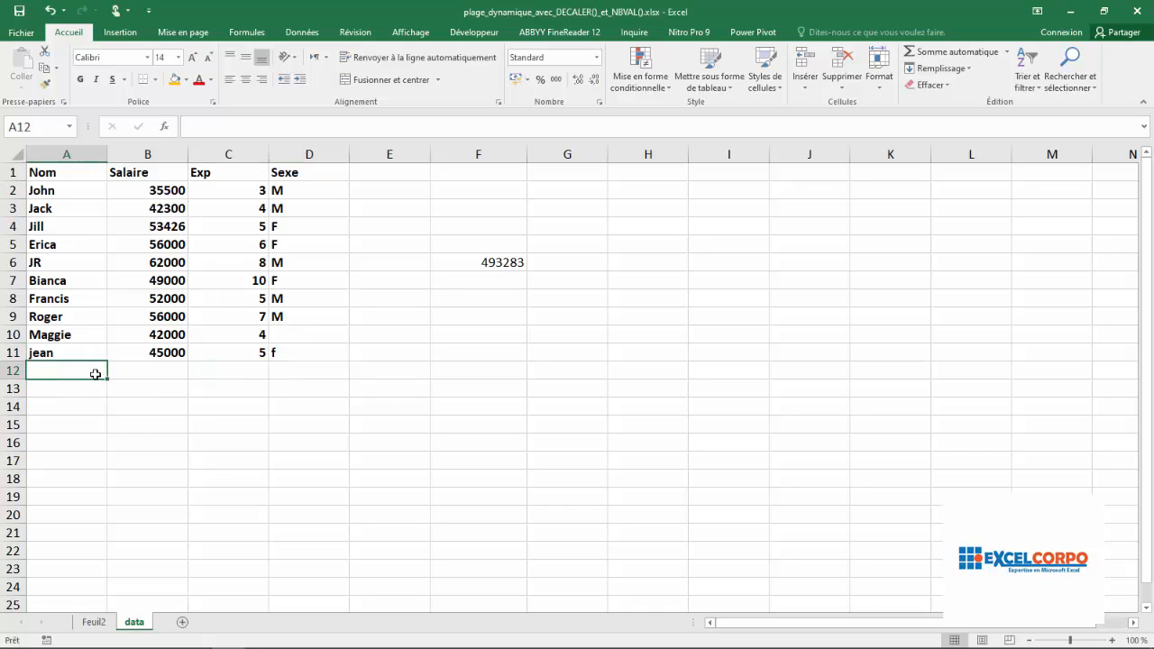
pyautogui.press('Tab')
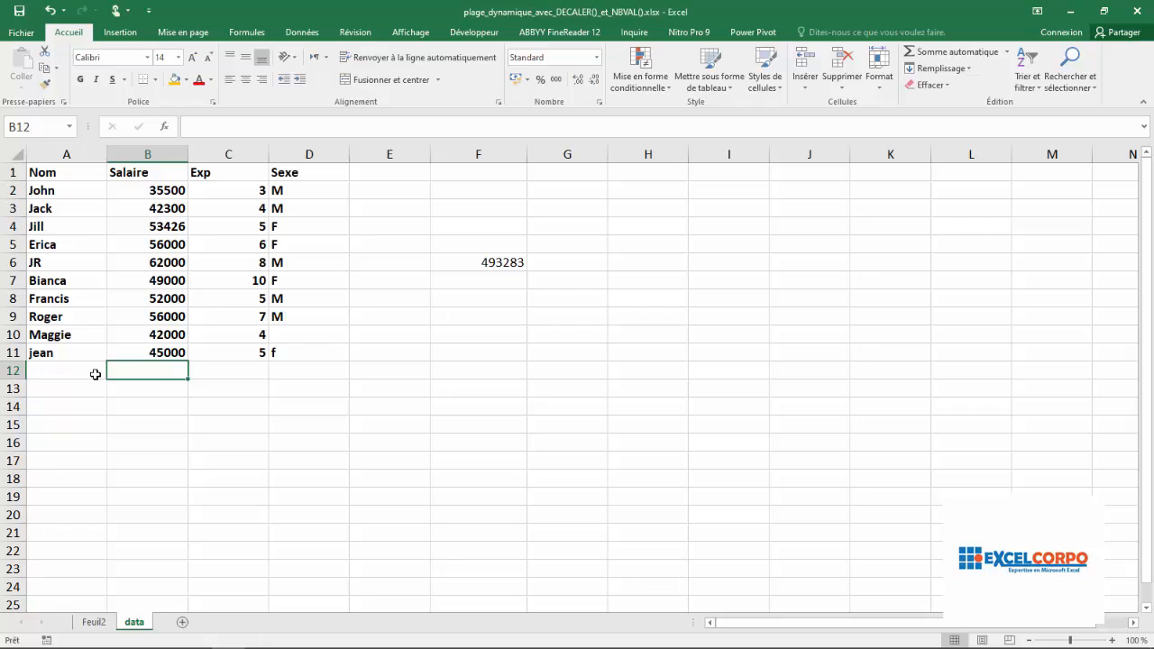
pyautogui.write('15')
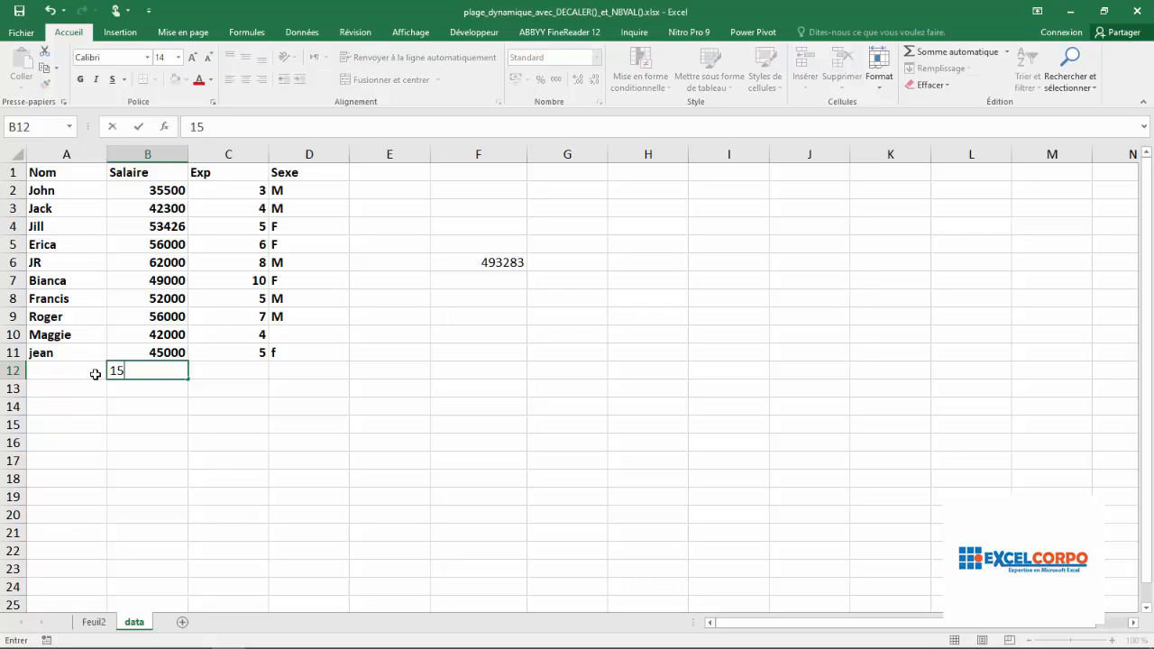
pyautogui.write('000')
pyautogui.press('Return')
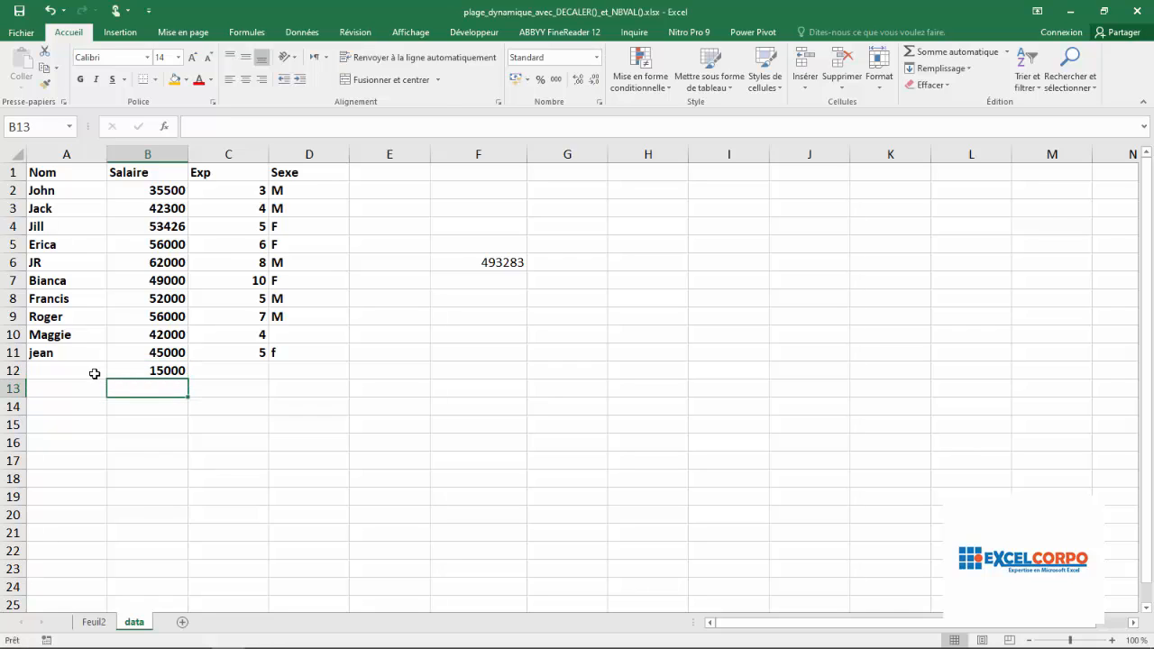
pyautogui.click(59, 375)
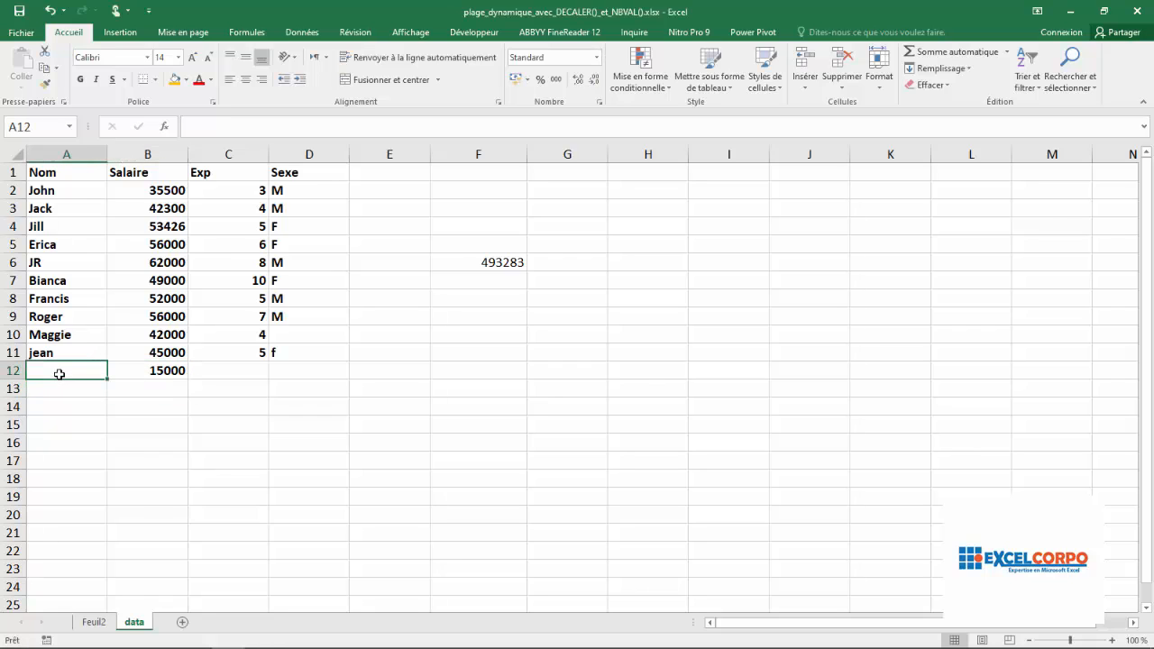
pyautogui.write('nina')
pyautogui.press('Return')
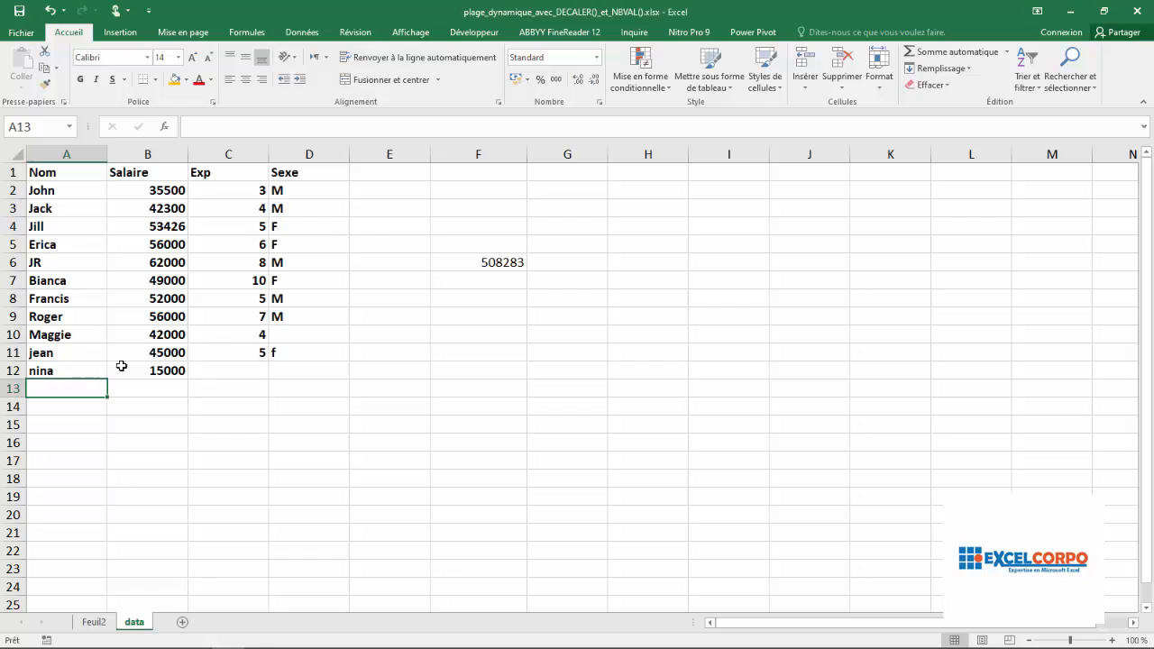
pyautogui.click(477, 262)
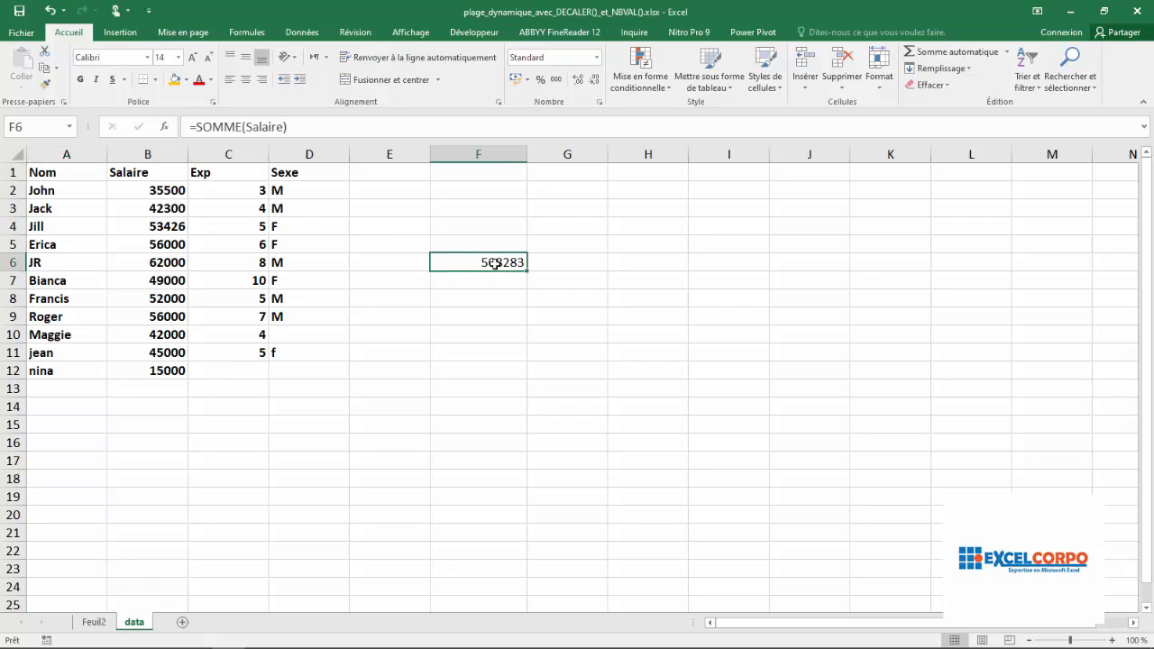